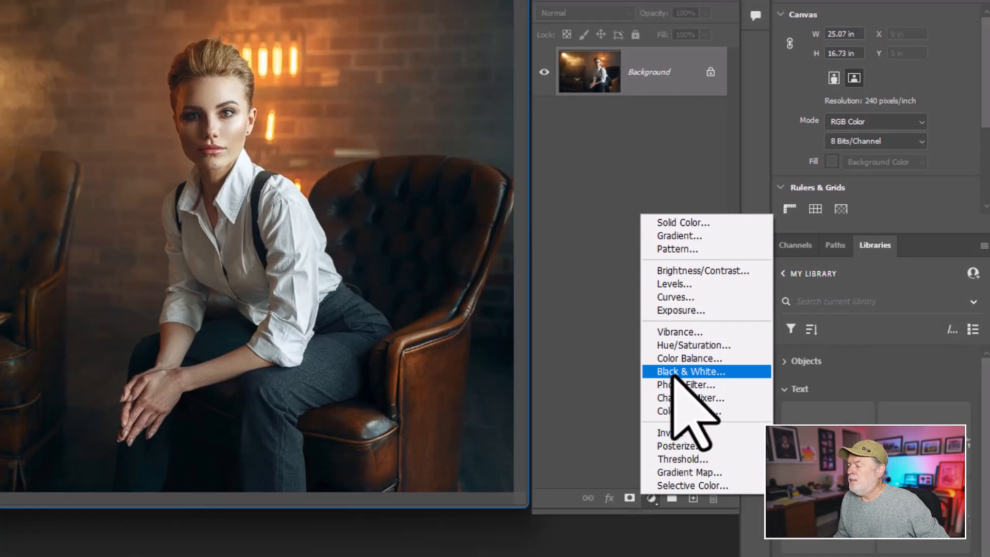
- Try a Black & White adjustment layer with Reds at -15 on the portrait, and delete it
click(673, 374)
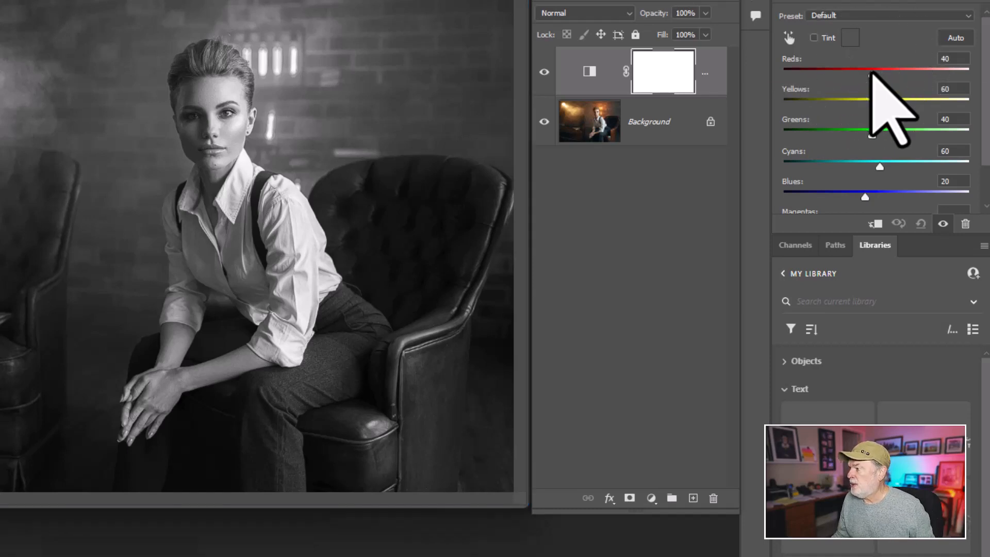
mouse_move(871, 72)
mouse_down()
mouse_move(825, 74)
mouse_move(920, 73)
mouse_move(851, 74)
mouse_up()
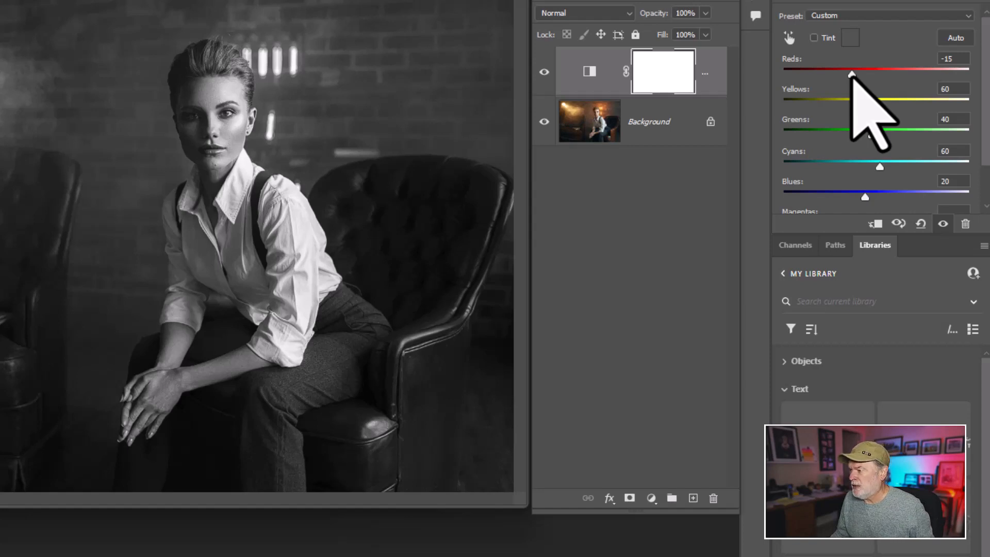
drag(596, 76, 717, 497)
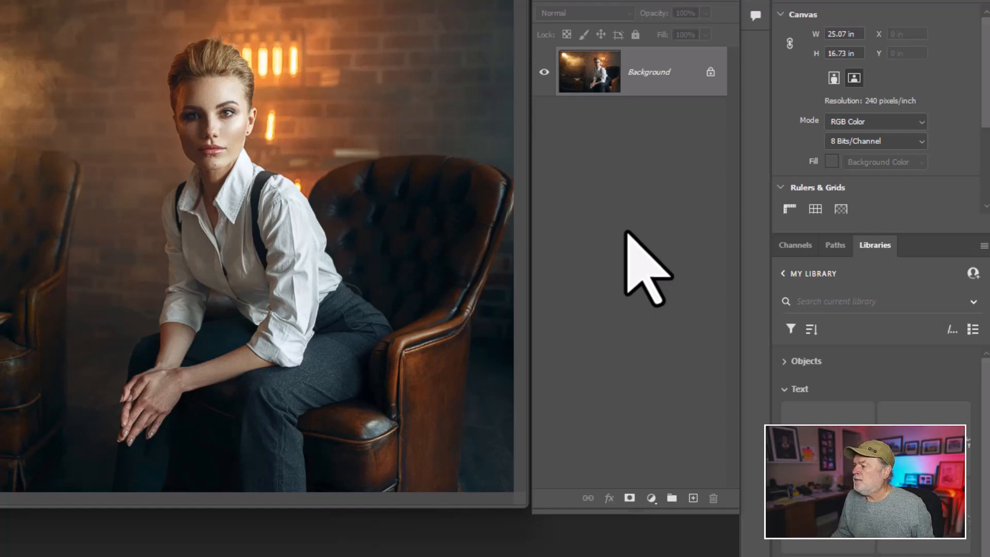
- Compare the portrait's Red, Green and Blue channels one at a time against the full RGB composite
click(794, 247)
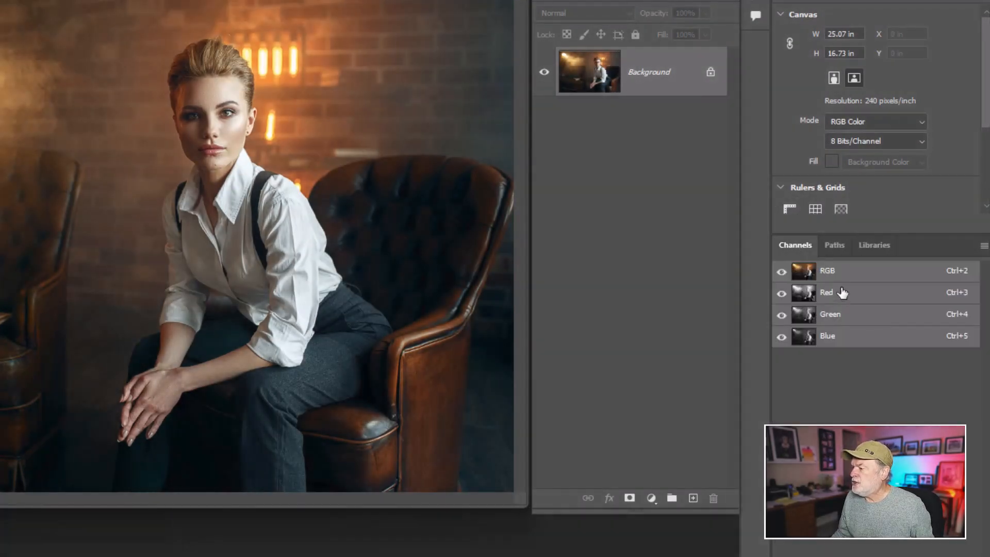
click(848, 294)
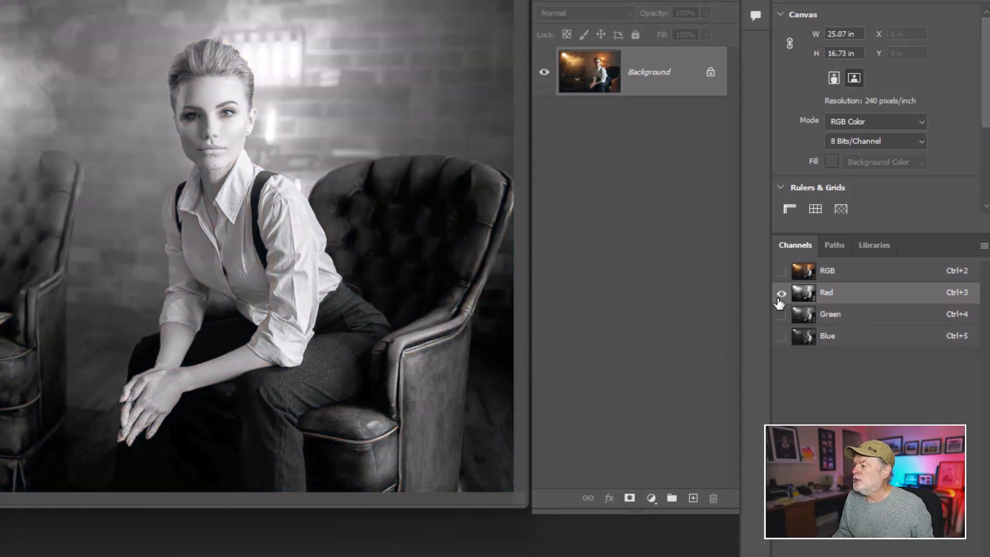
click(869, 317)
click(860, 339)
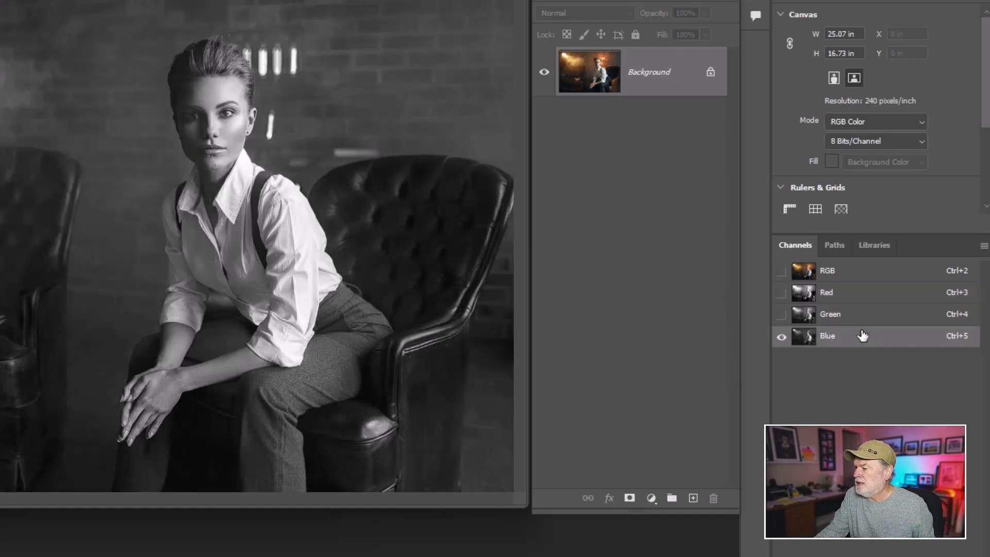
click(855, 272)
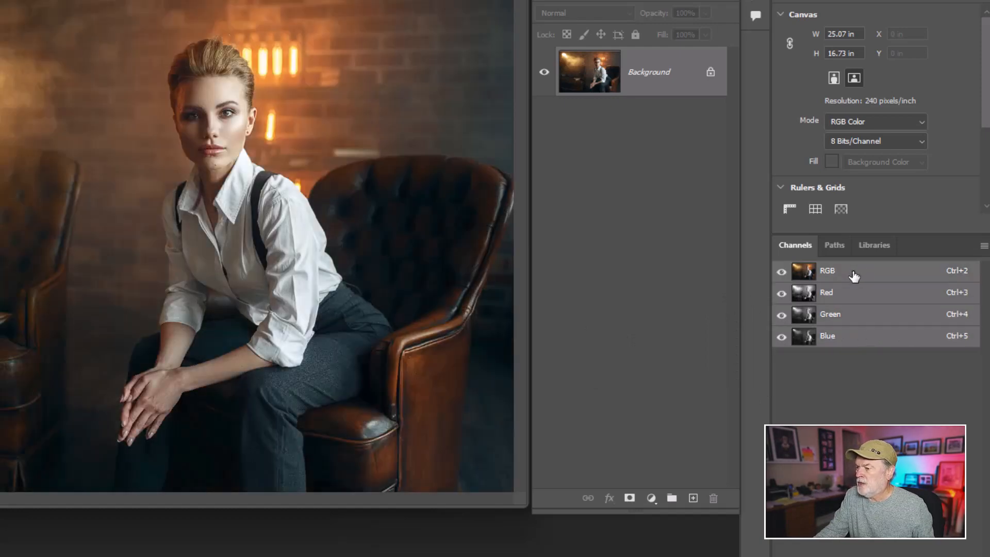
click(845, 296)
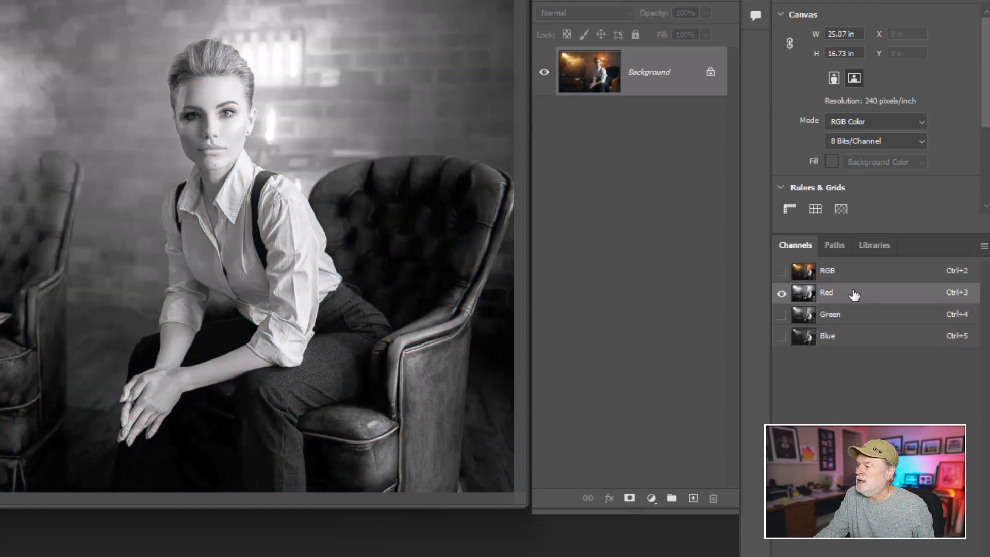
click(847, 315)
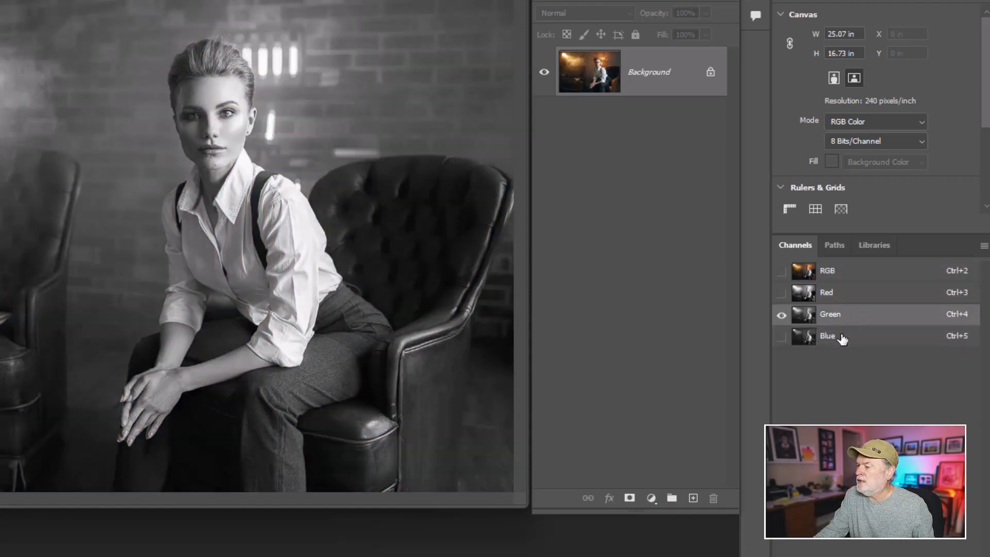
click(840, 337)
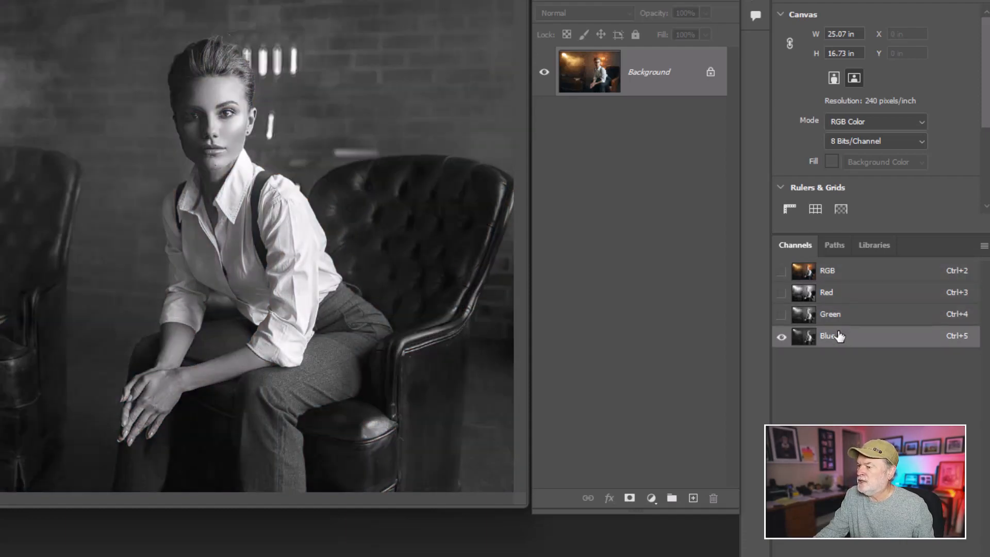
click(857, 272)
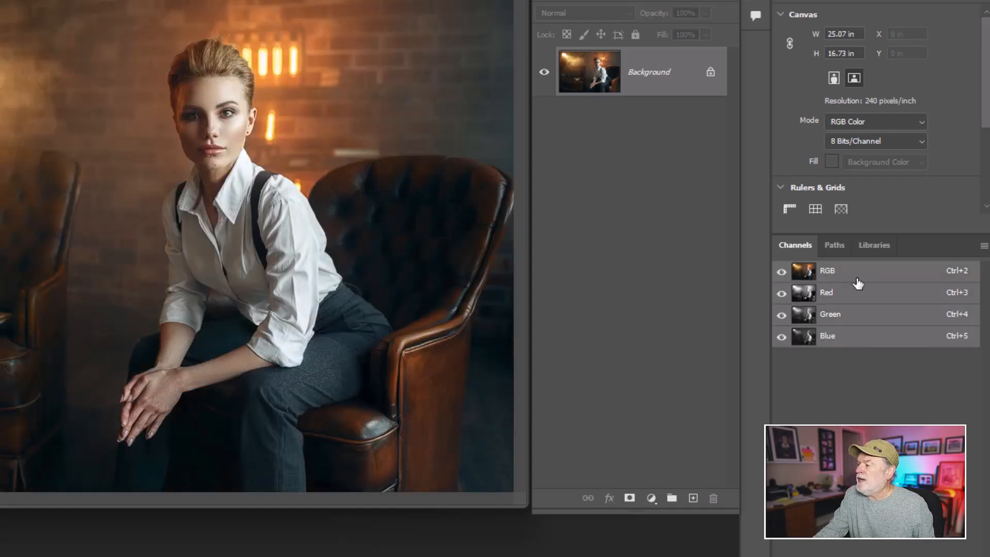
- Add a Channel Mixer adjustment layer above the Background with the Black & White with Red Filter (RGB) preset
click(651, 498)
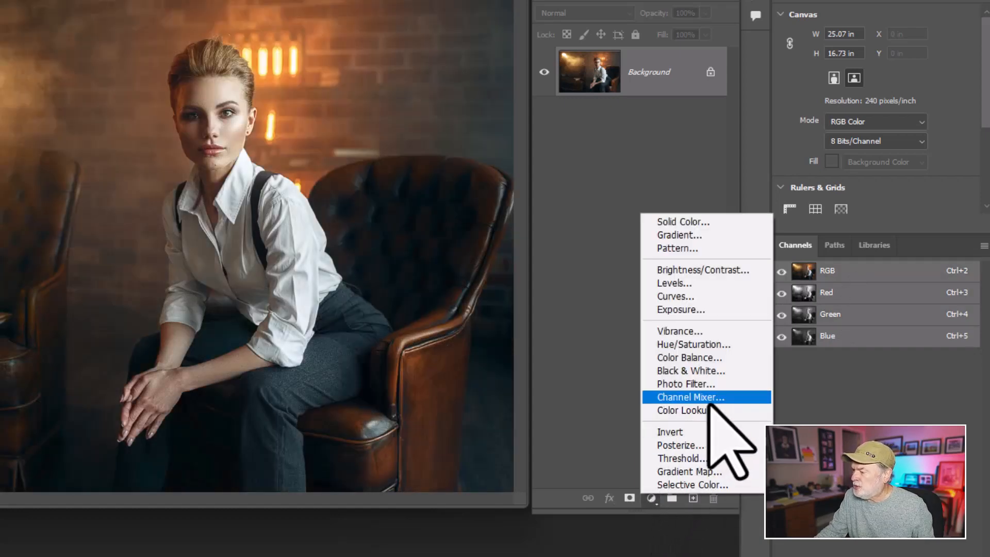
click(679, 397)
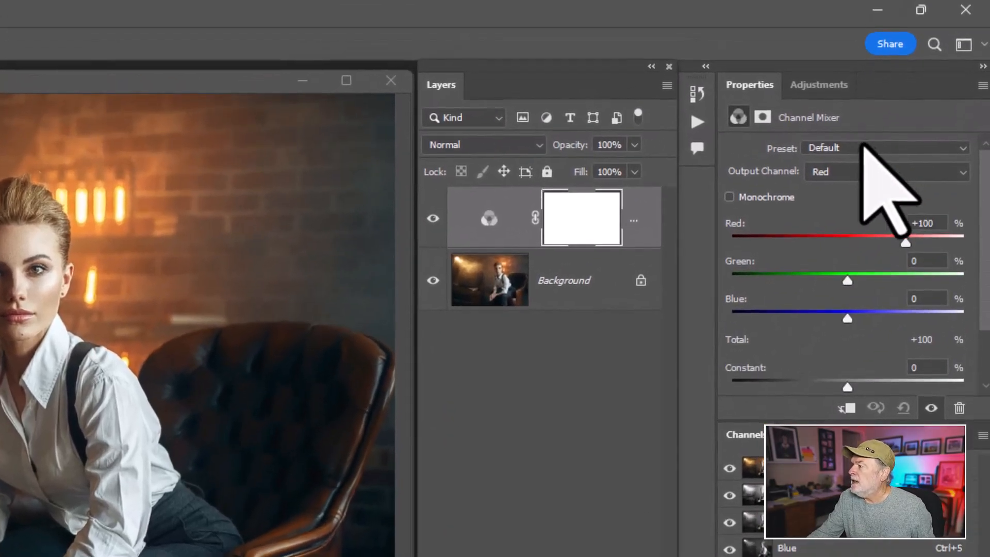
click(854, 148)
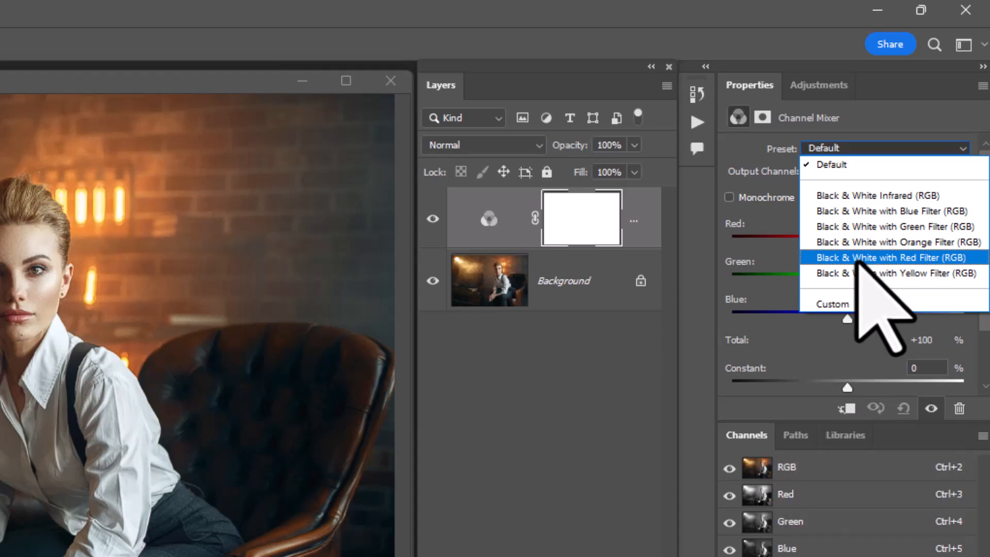
click(854, 258)
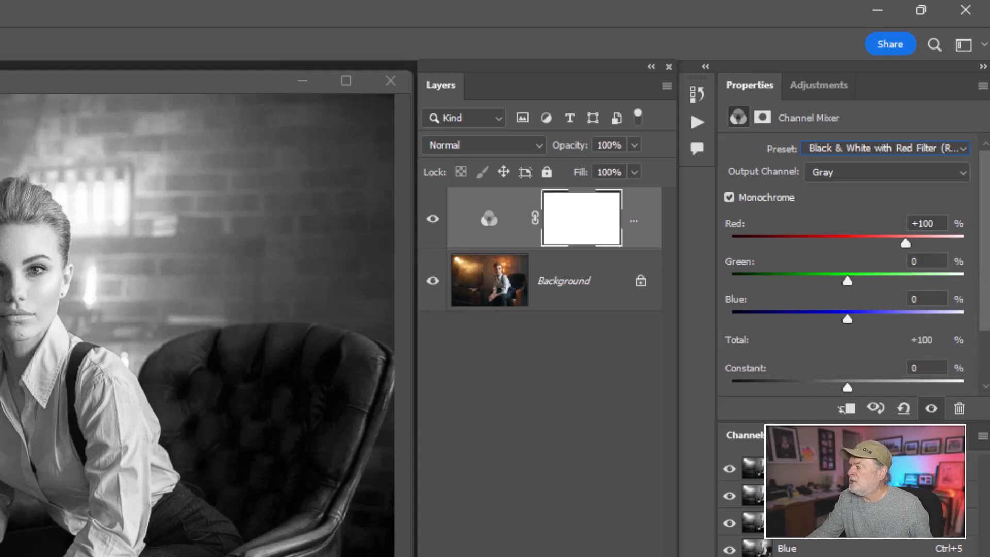
- Try a custom mix of Red +135% and Green -35%, and restore the Black & White with Red Filter (RGB) preset
click(927, 352)
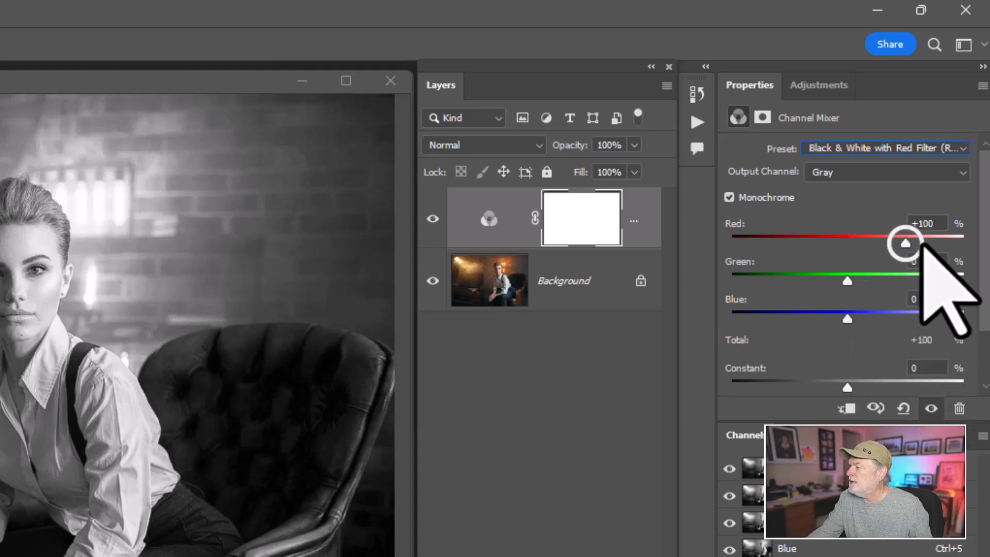
mouse_move(906, 241)
mouse_down()
mouse_move(923, 241)
mouse_move(906, 241)
mouse_up()
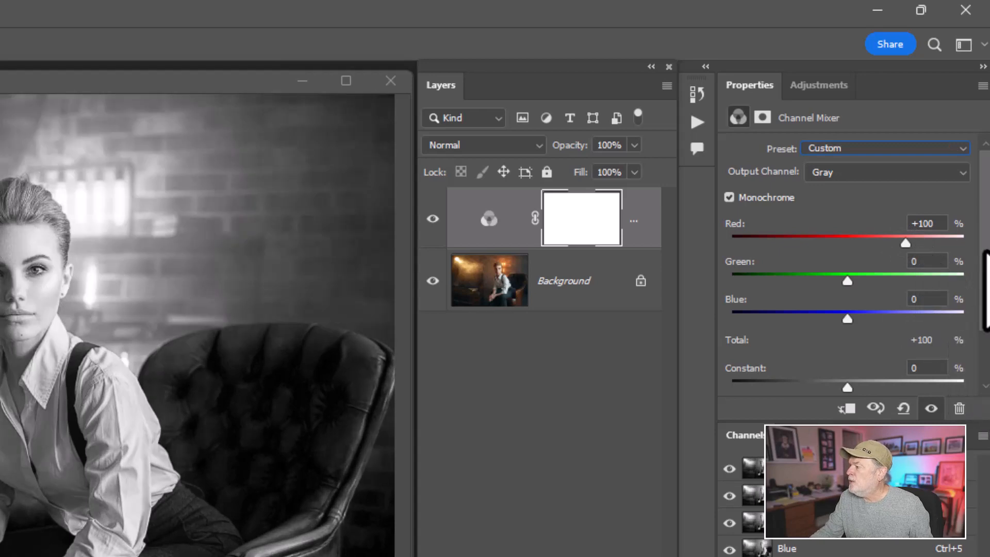
drag(906, 243, 926, 243)
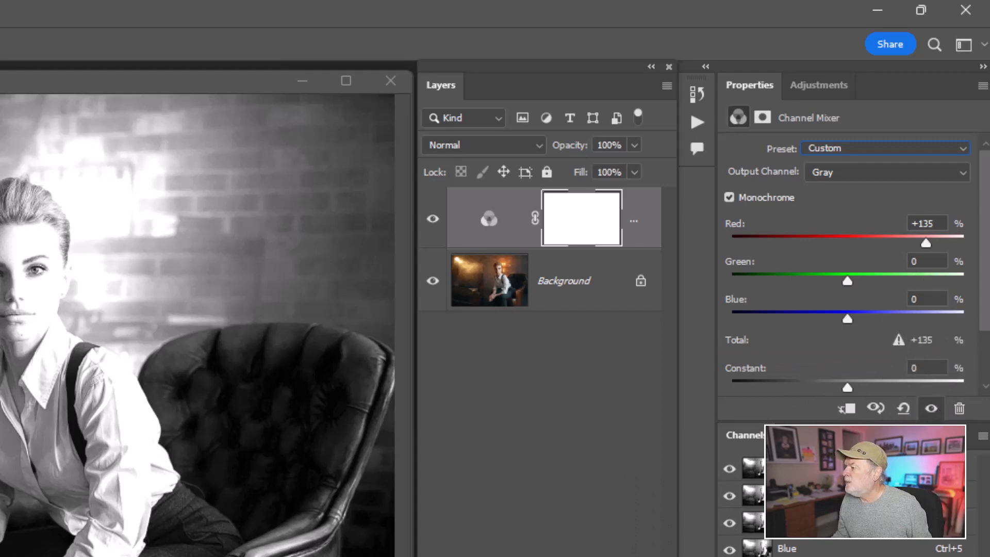
text(-35)
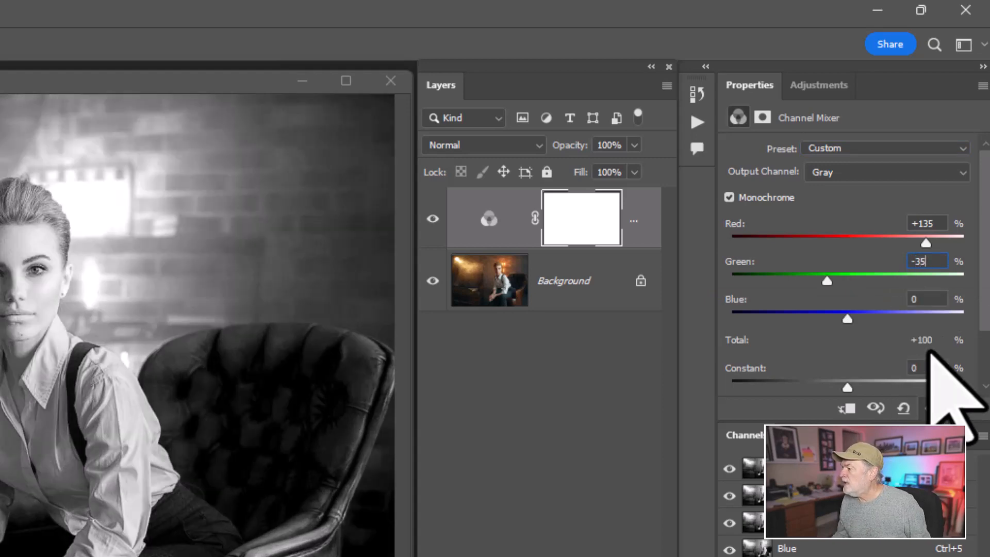
click(922, 348)
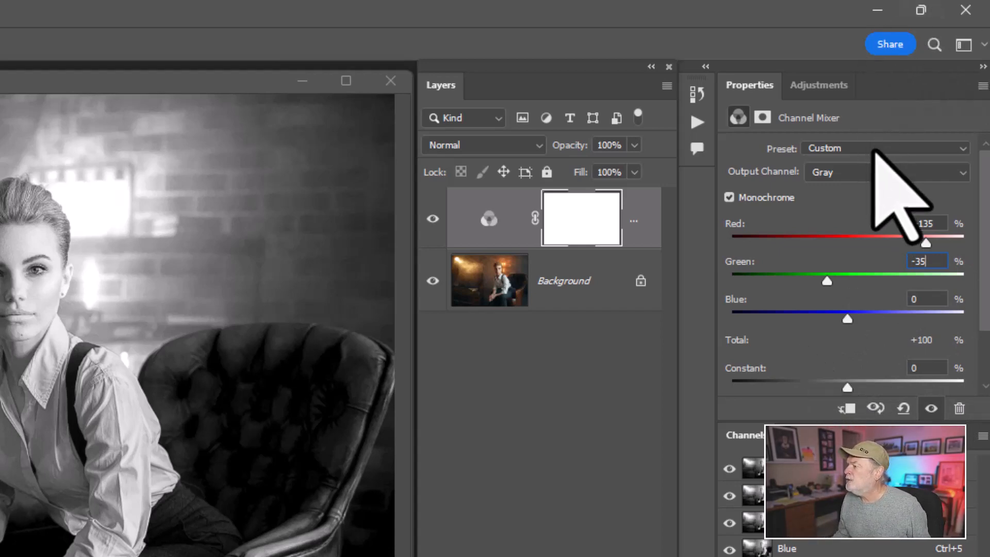
click(874, 149)
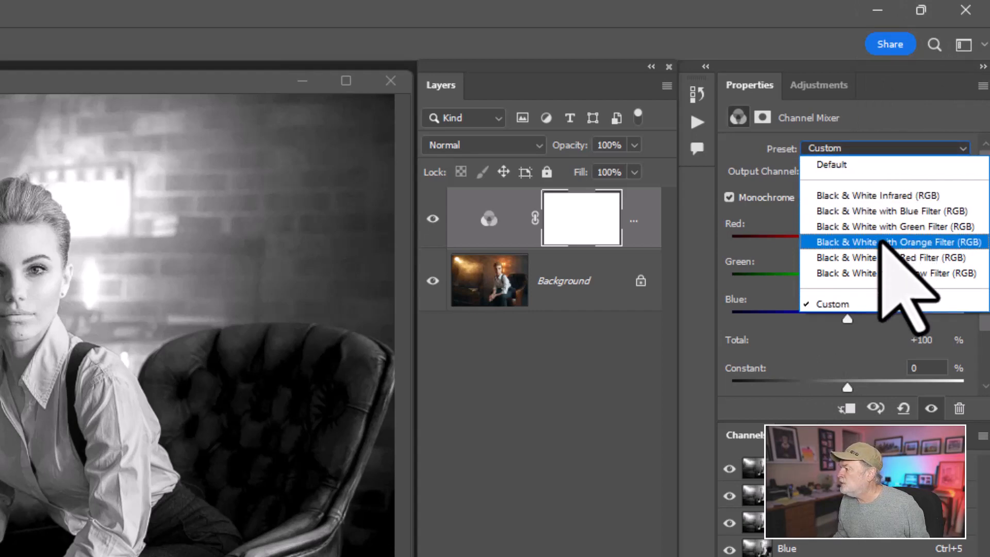
click(883, 257)
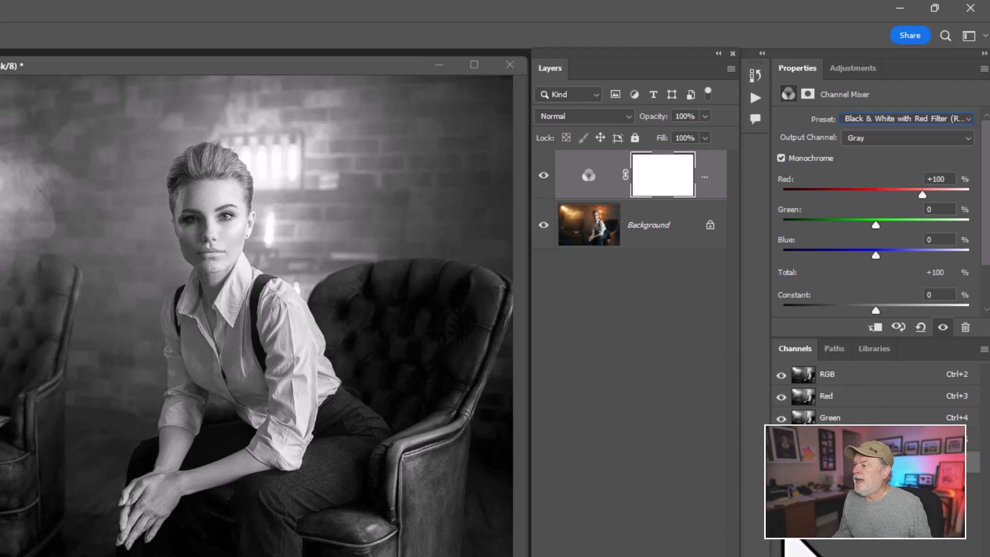
- Add a second Channel Mixer adjustment layer on top with the Black & White with Green Filter (RGB) preset
click(648, 556)
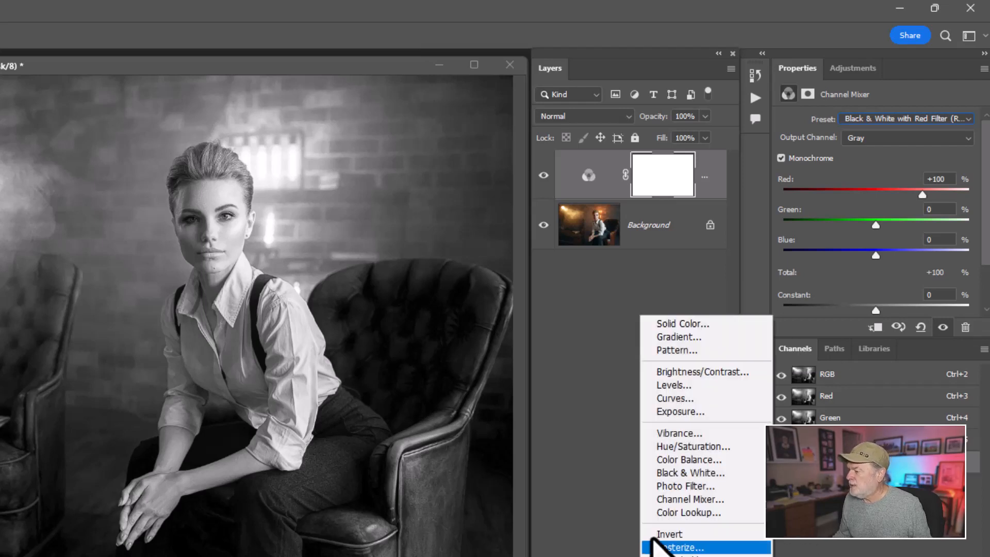
click(670, 498)
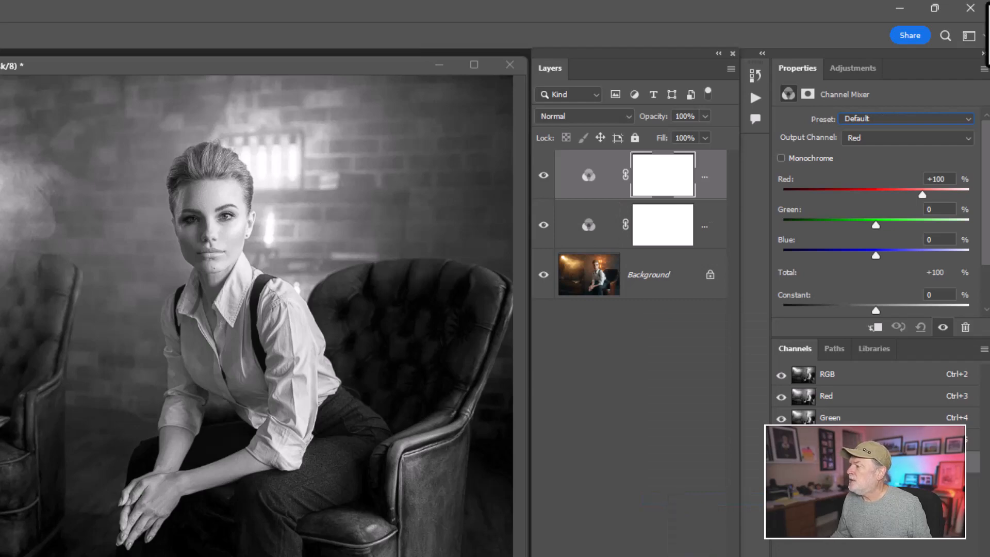
click(947, 120)
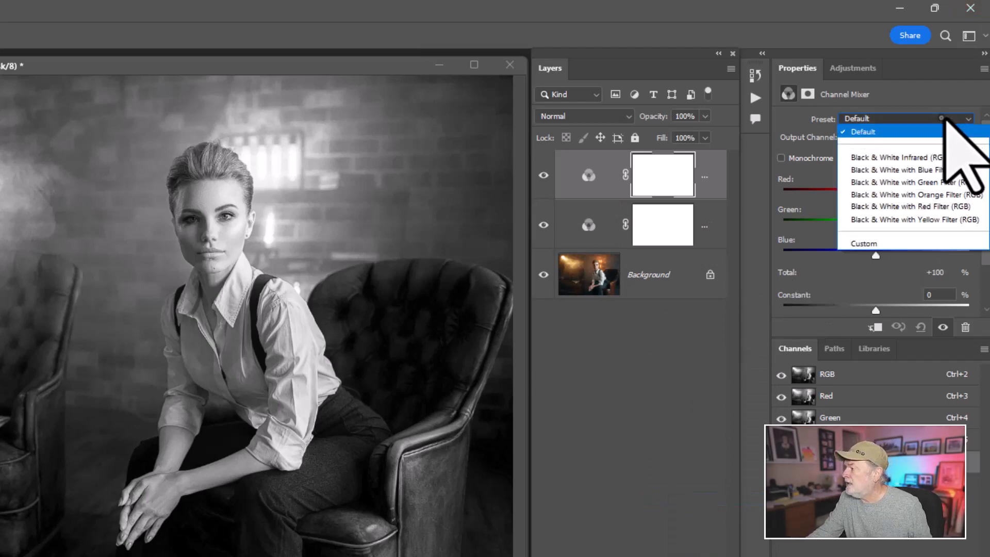
click(930, 184)
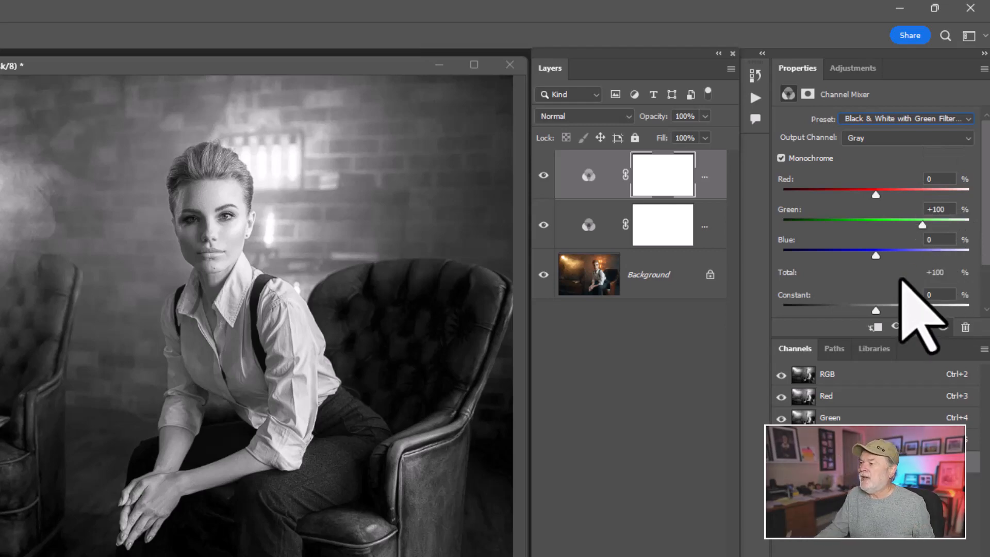
- Compare the portrait with the upper Channel Mixer layer hidden and shown
click(544, 177)
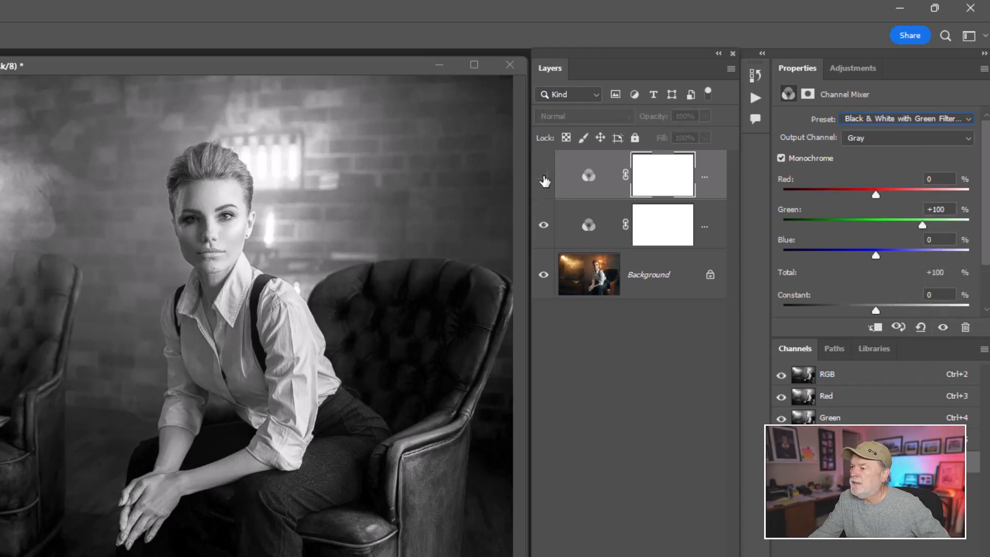
click(547, 178)
click(544, 178)
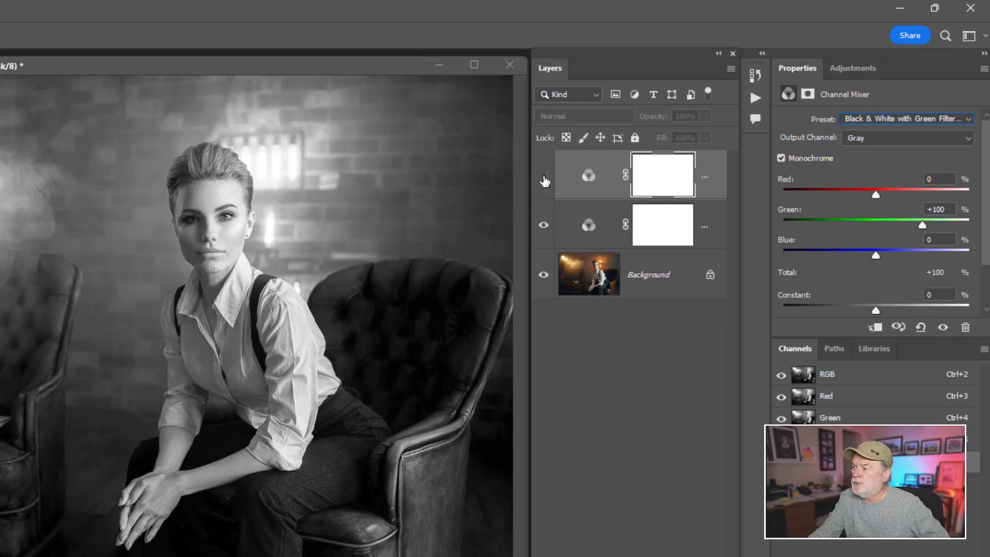
click(546, 178)
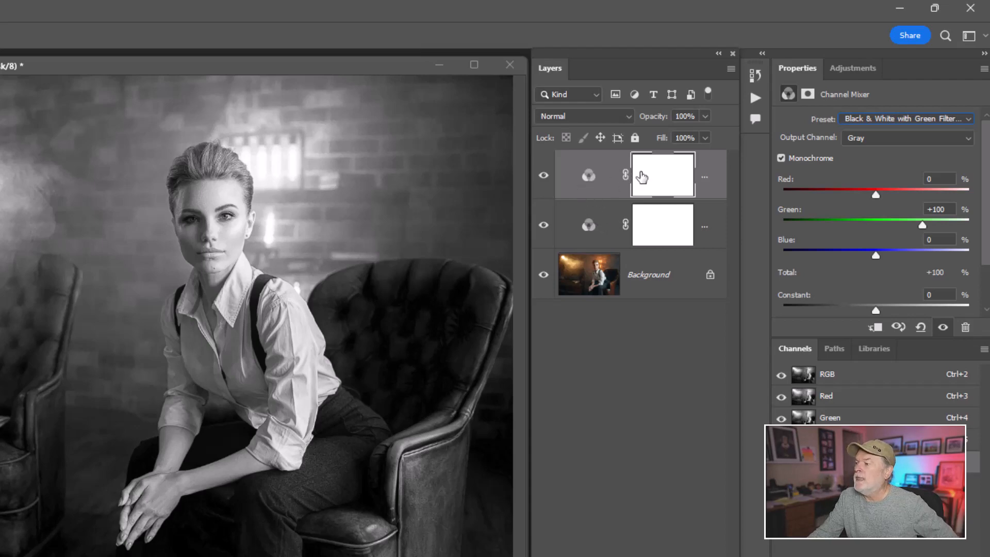
- Set the upper Channel Mixer layer's Knockout to Deep in its blending options and compare the portrait with that layer hidden and shown
click(591, 176)
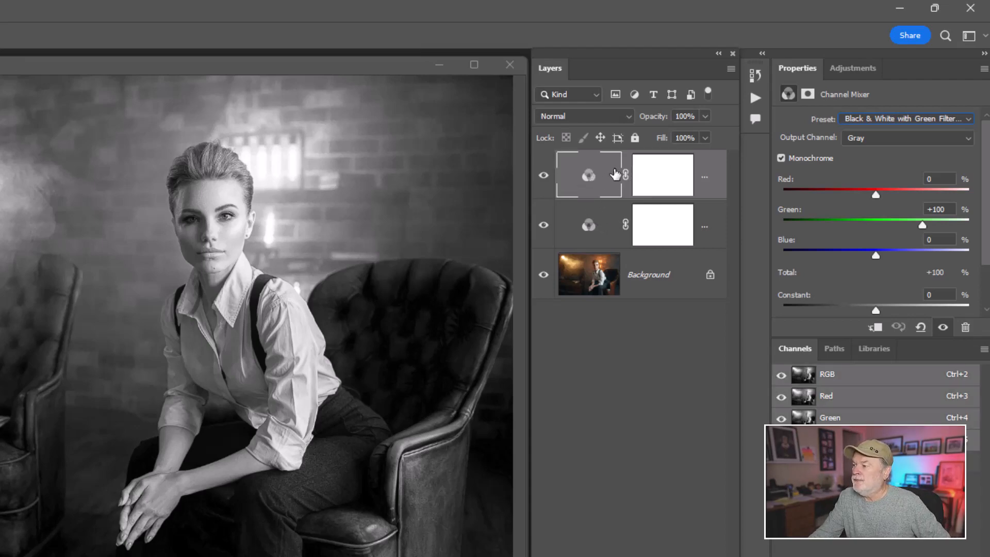
click(709, 160)
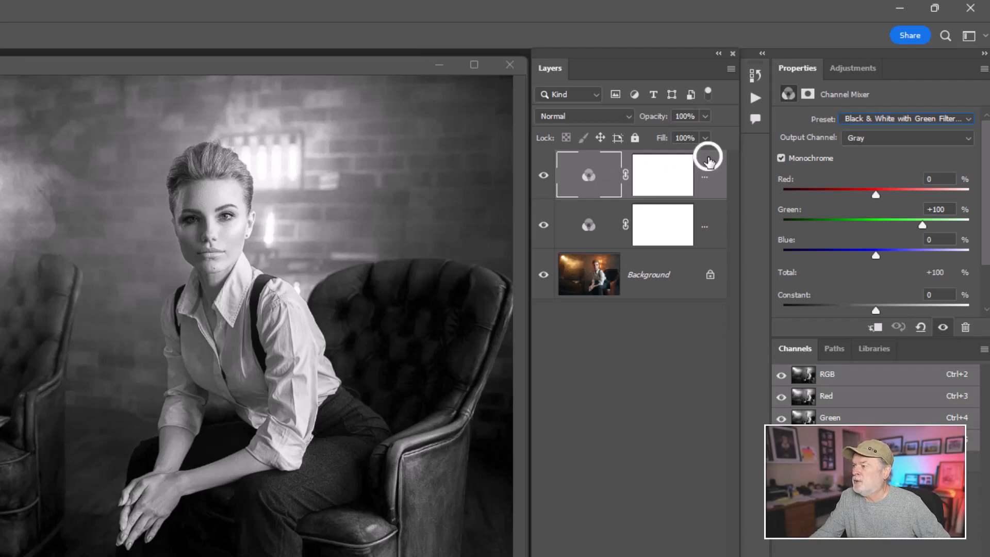
right_click(709, 160)
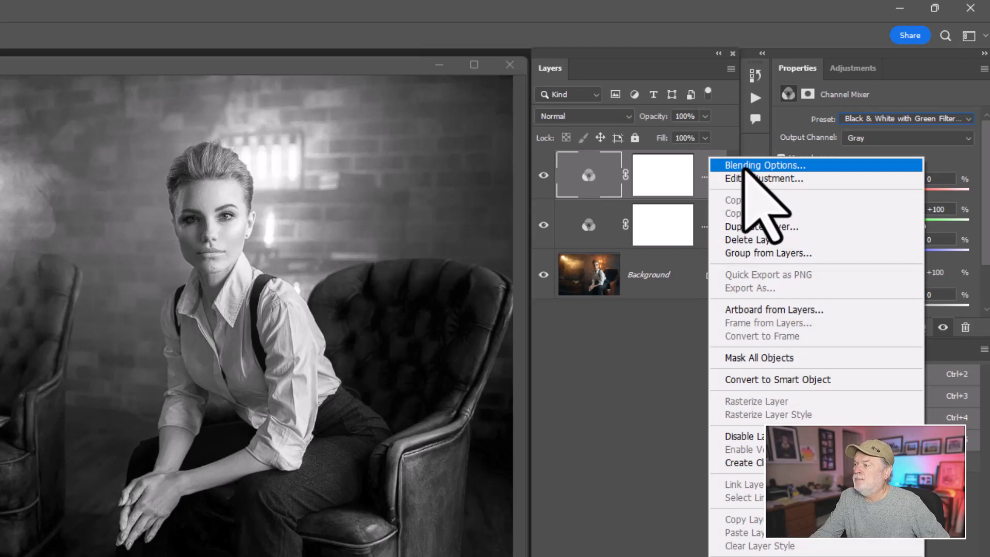
click(703, 163)
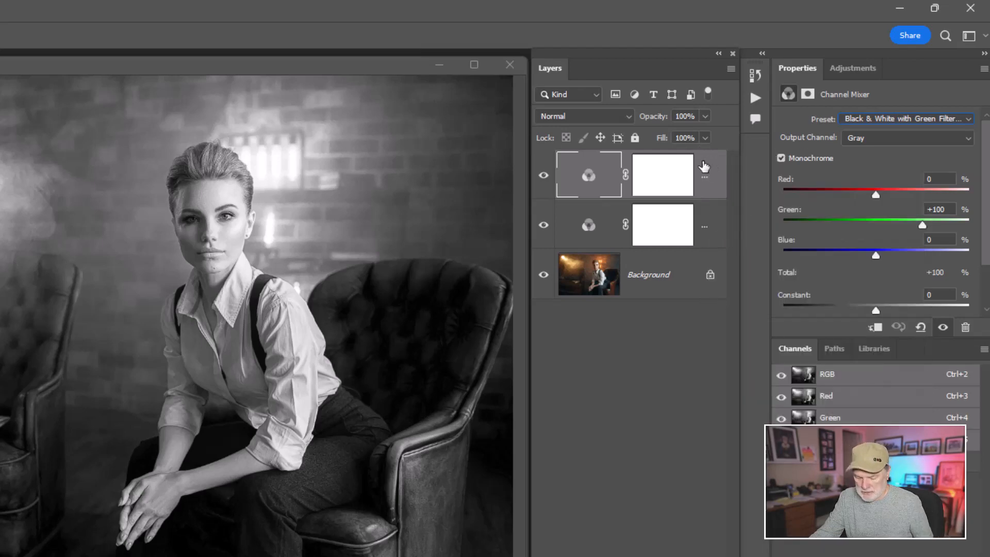
click(707, 161)
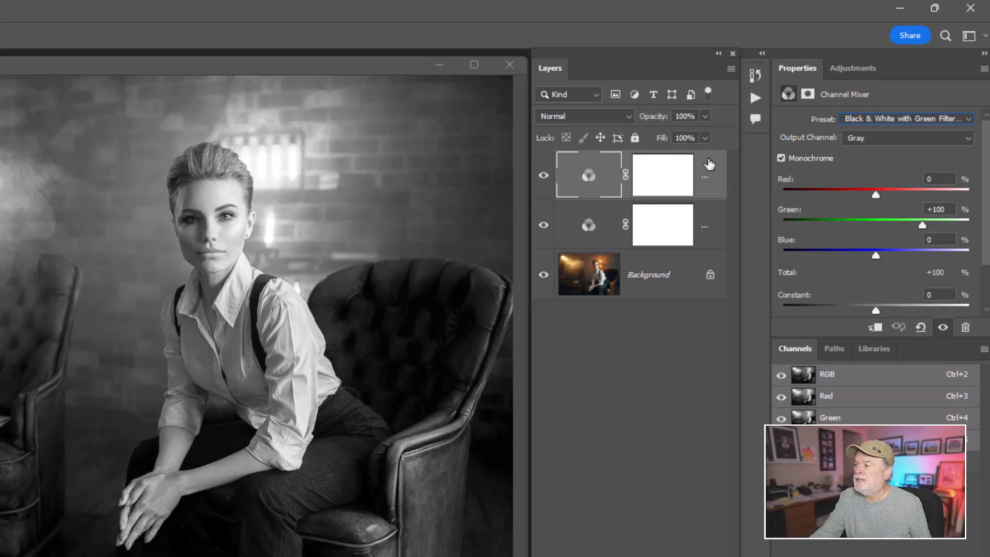
double_click(709, 164)
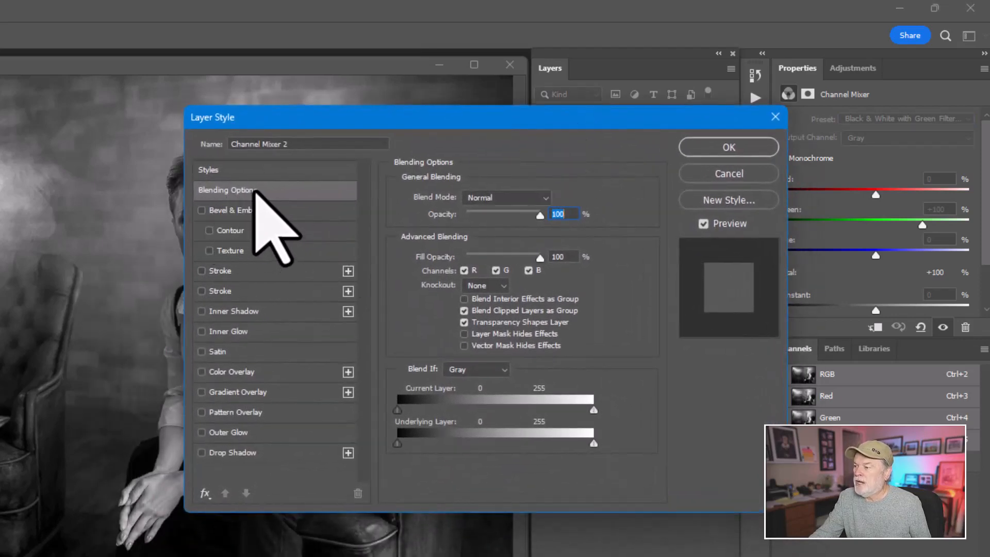
click(500, 286)
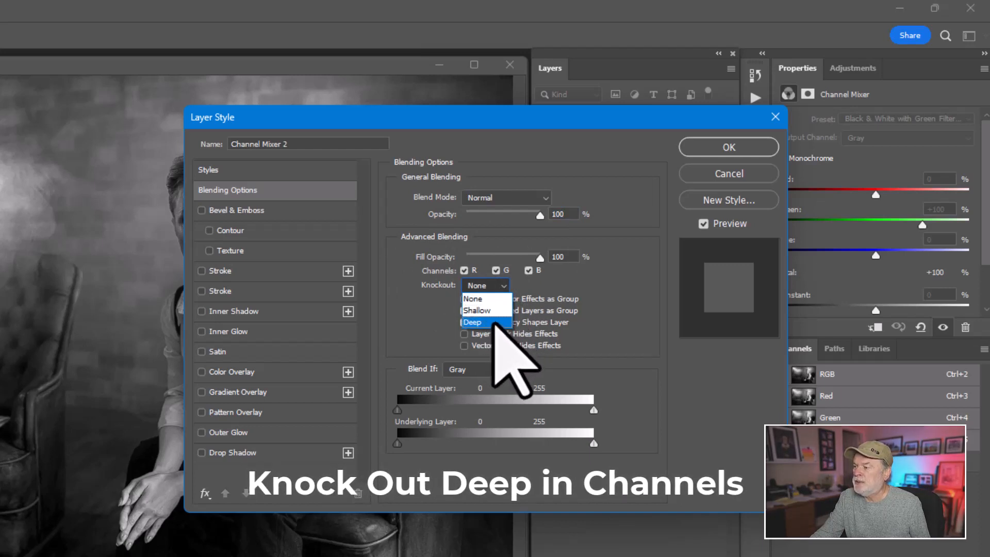
click(493, 323)
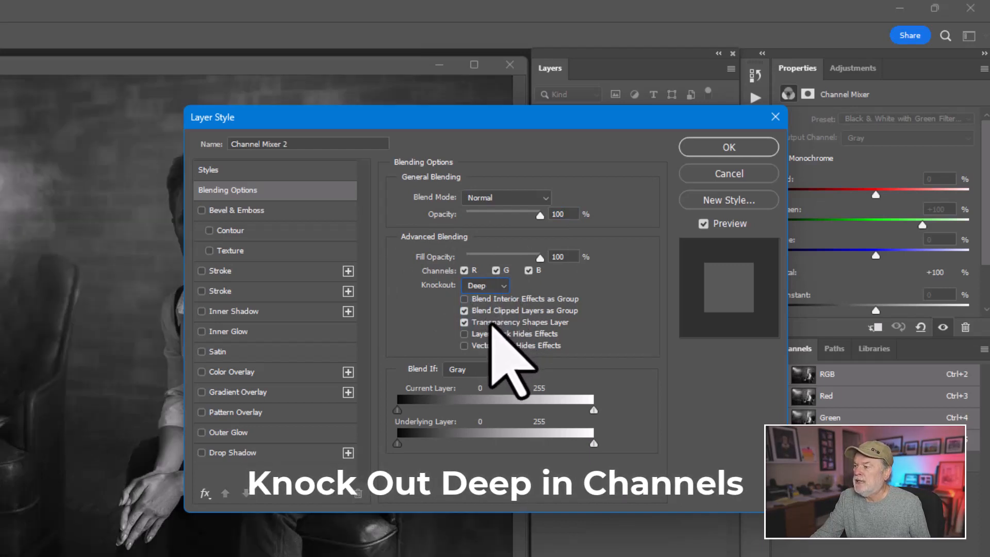
click(711, 149)
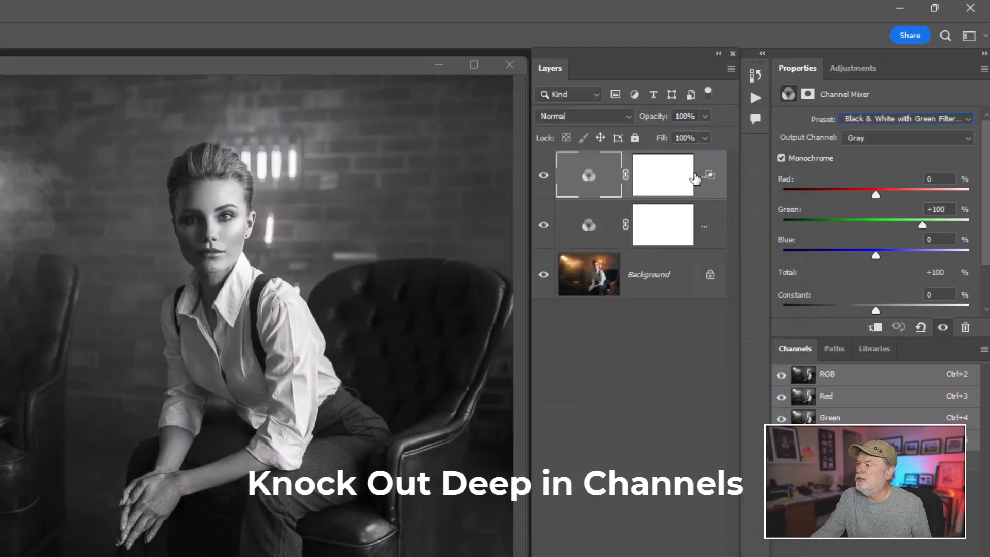
click(543, 175)
click(544, 175)
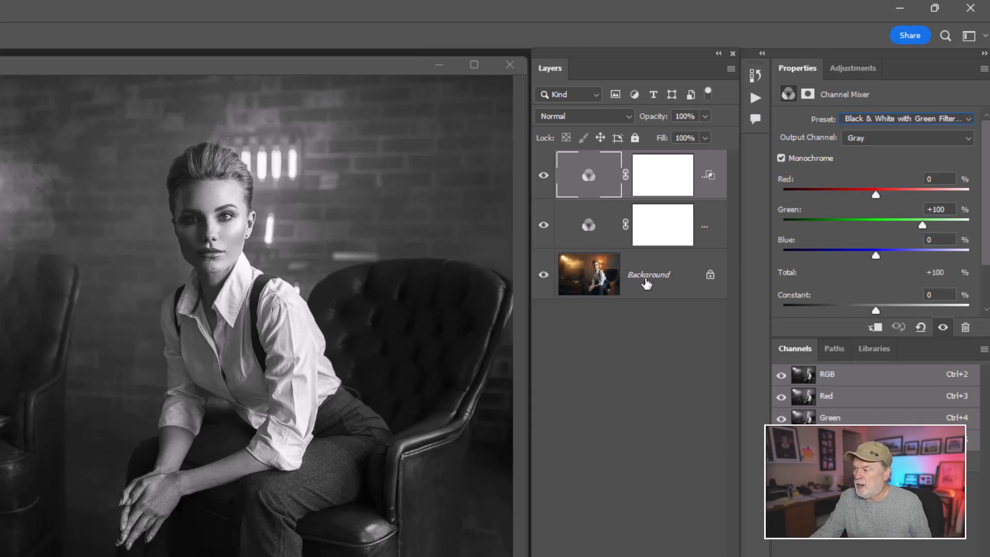
- Try unlocking the Background into a regular layer beneath the Deep knockout, and undo the unlocking
key(ctrl)
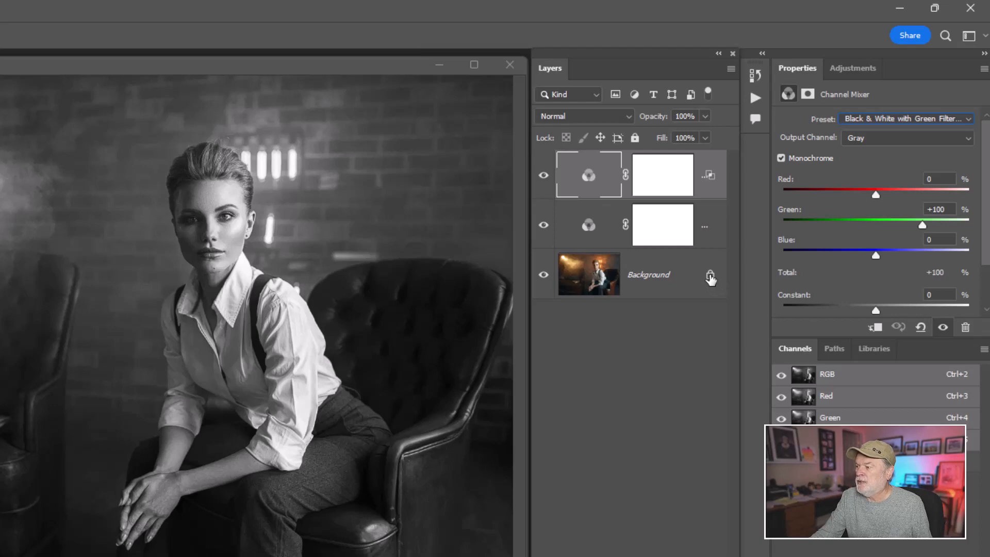
key(ctrl)
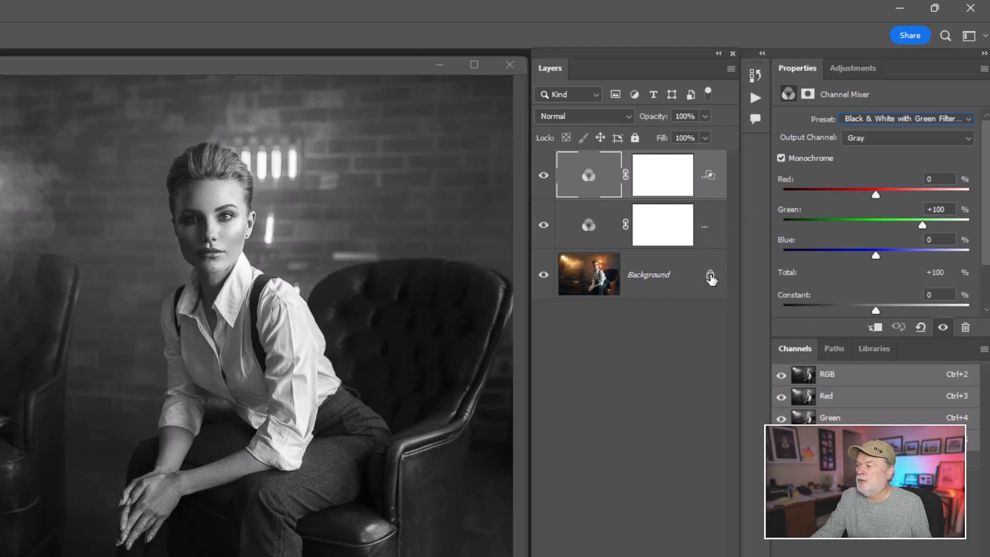
click(710, 276)
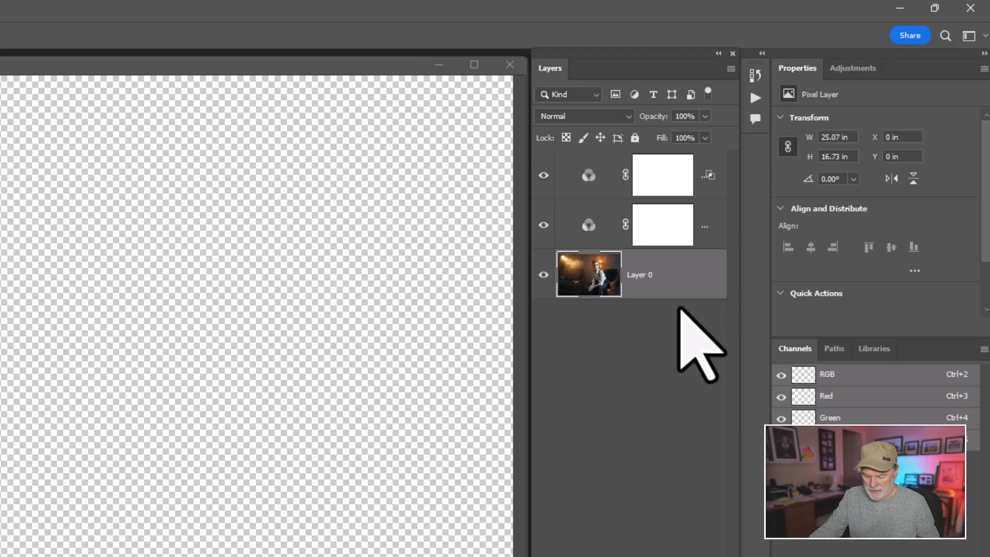
key(ctrl+z)
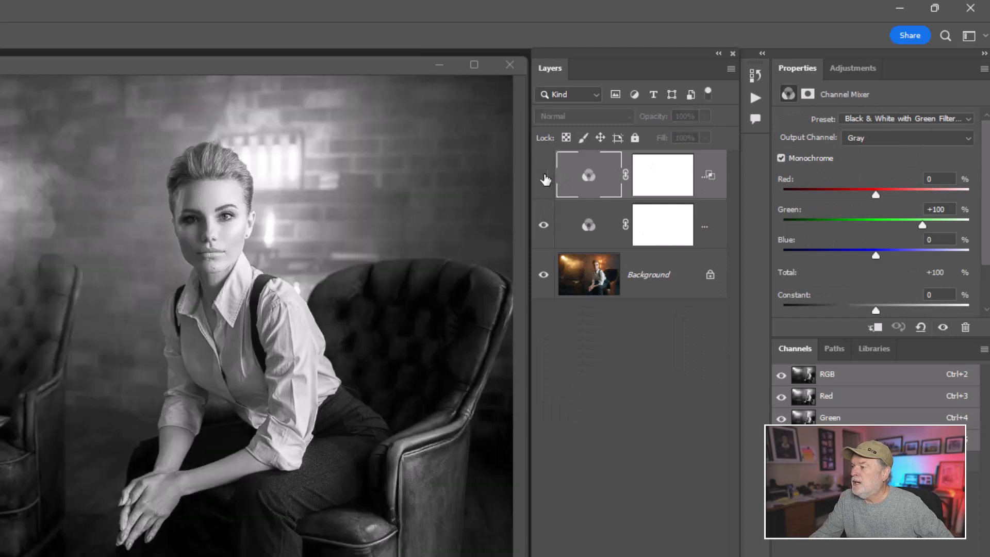
- Compare the red filter and green filter conversions by toggling the visibility of the upper Channel Mixer layer
click(543, 175)
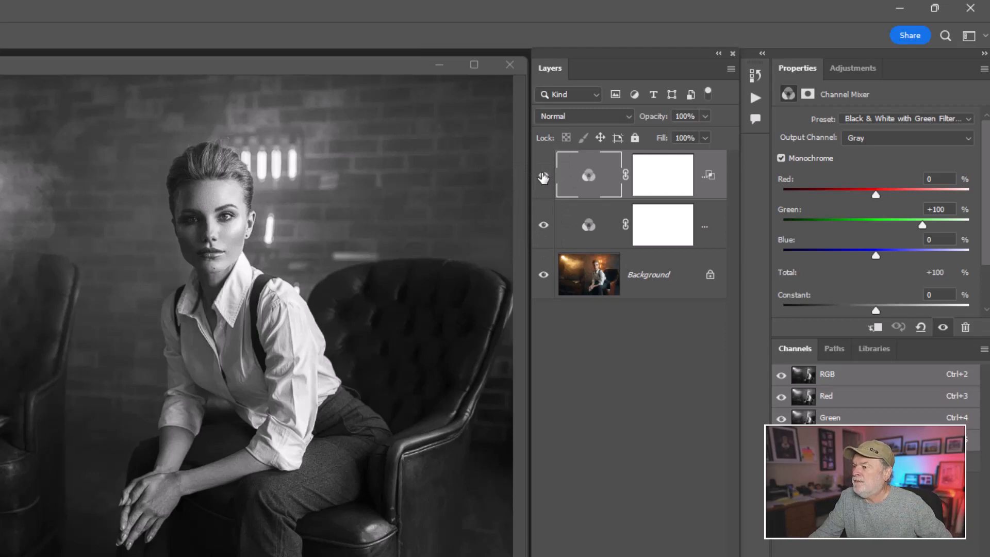
click(543, 177)
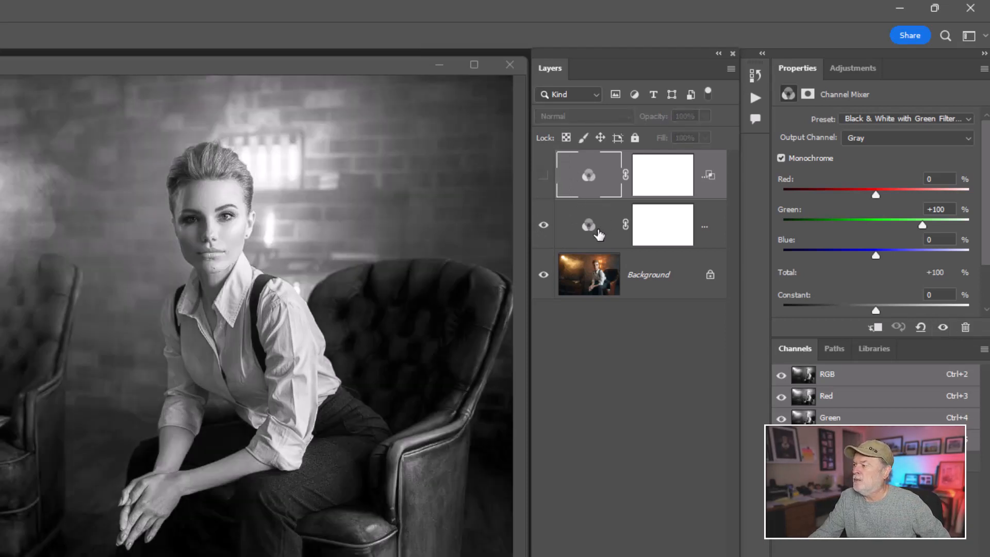
click(544, 177)
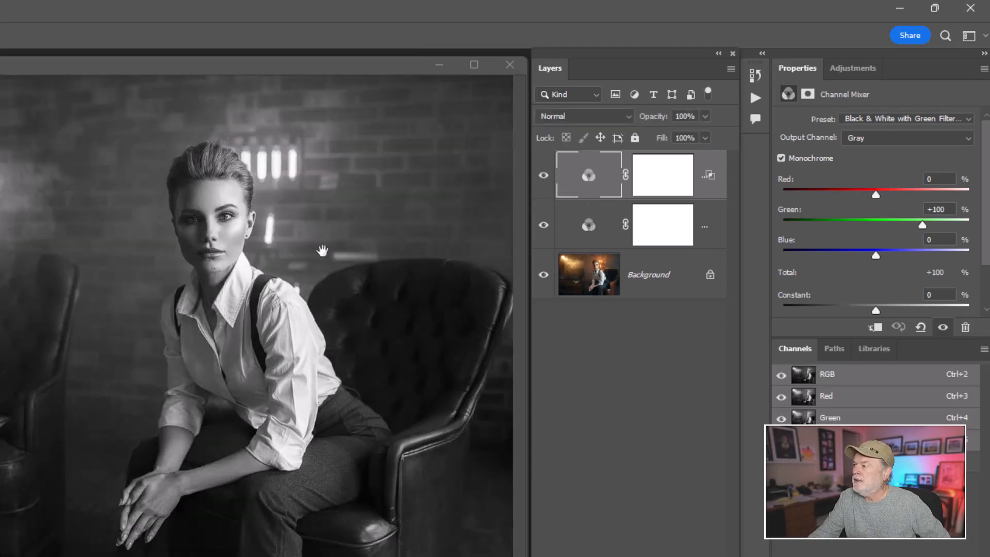
- Invert the upper Channel Mixer layer's mask to black, paint the lips white with a small brush, and check the result
click(665, 178)
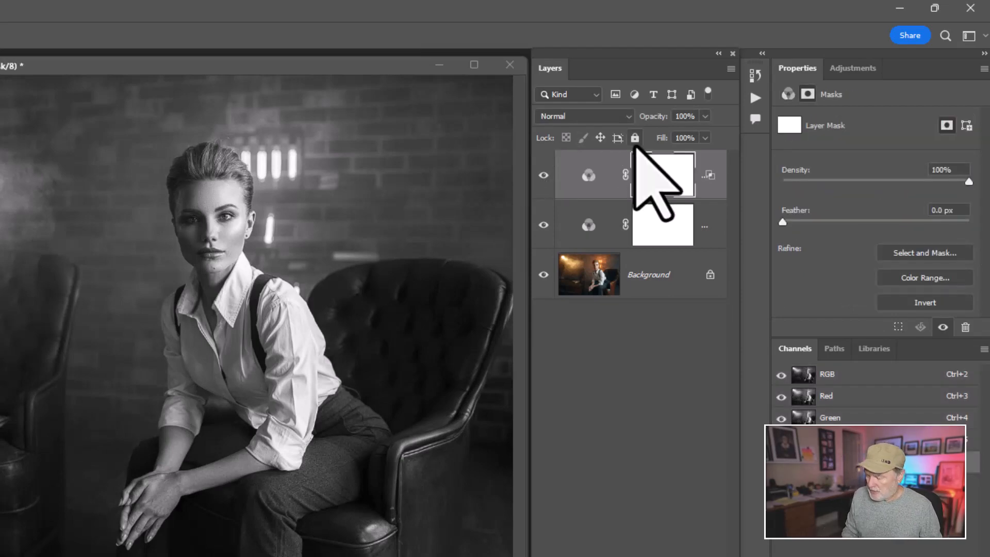
key(ctrl+i)
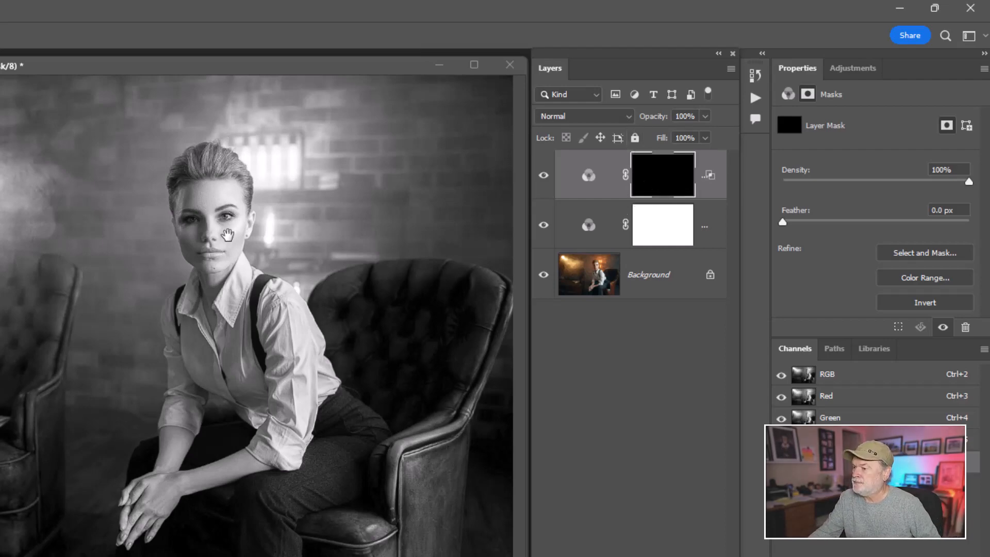
drag(186, 228, 233, 269)
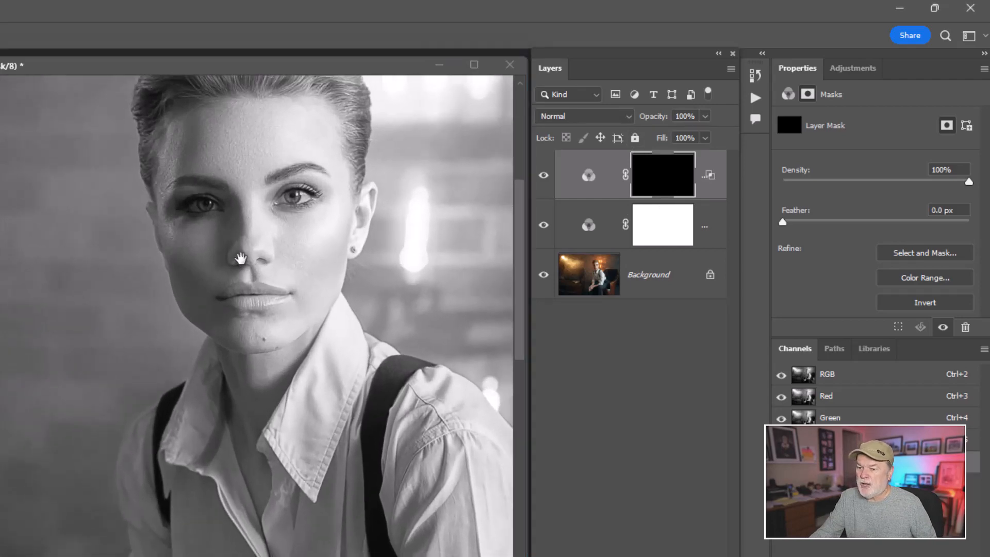
key(b)
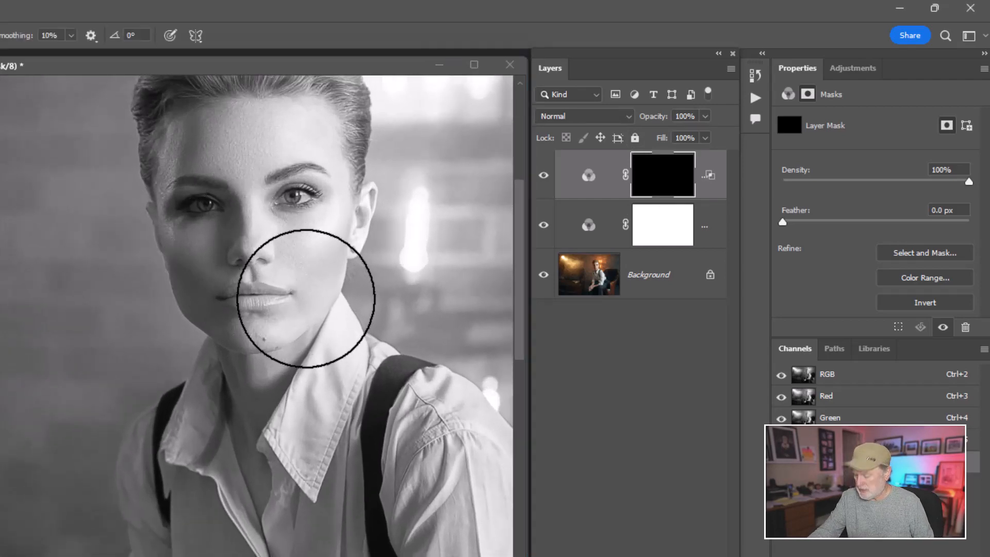
key(bracketleft)
key(bracketleft)
key(bracketleft)
key(bracketleft)
key(bracketleft)
key(bracketleft)
key(bracketleft)
key(bracketleft)
key(bracketleft)
key(bracketleft)
key(bracketleft)
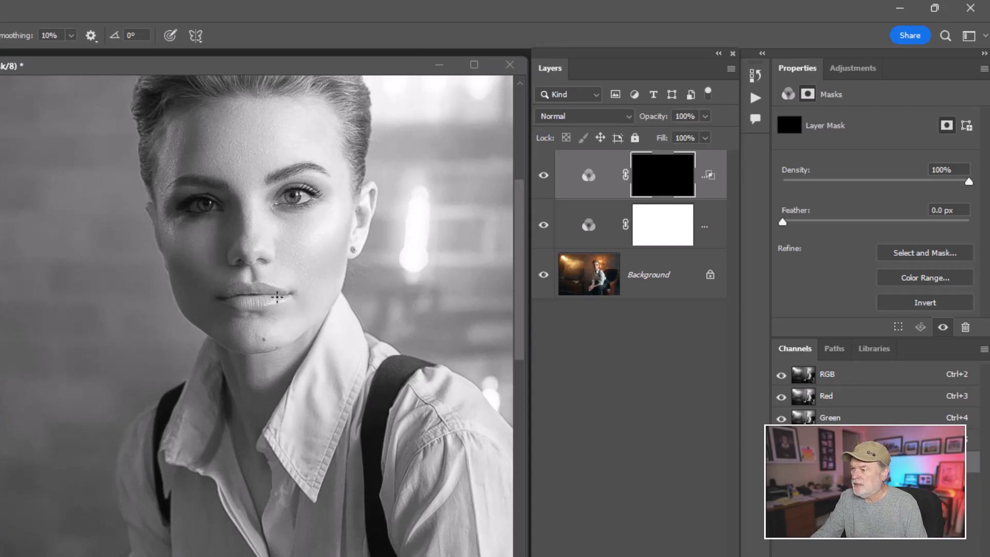
key(bracketright)
key(bracketright)
key(bracketright)
key(bracketright)
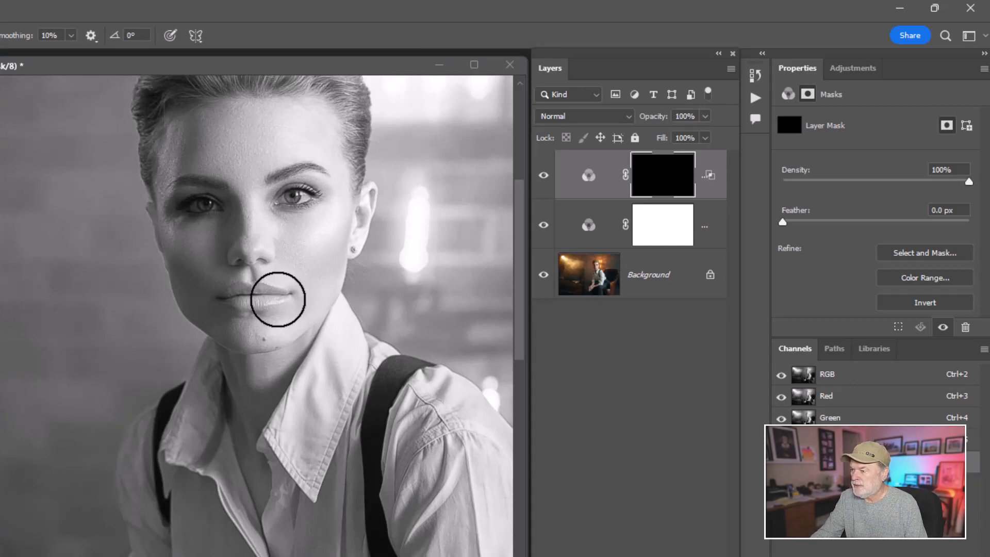
key(bracketleft)
key(bracketleft)
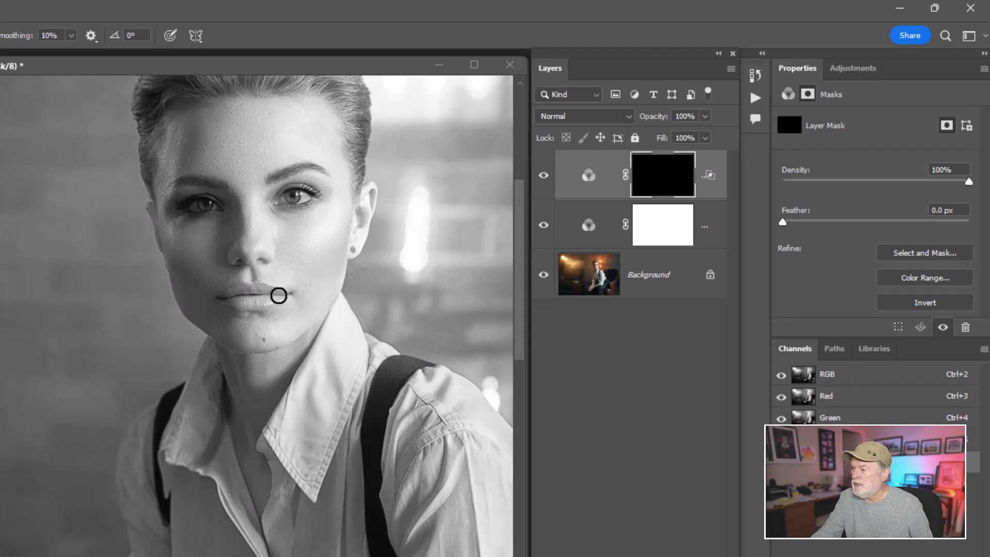
mouse_move(284, 295)
mouse_down()
mouse_move(231, 295)
mouse_move(262, 305)
mouse_up()
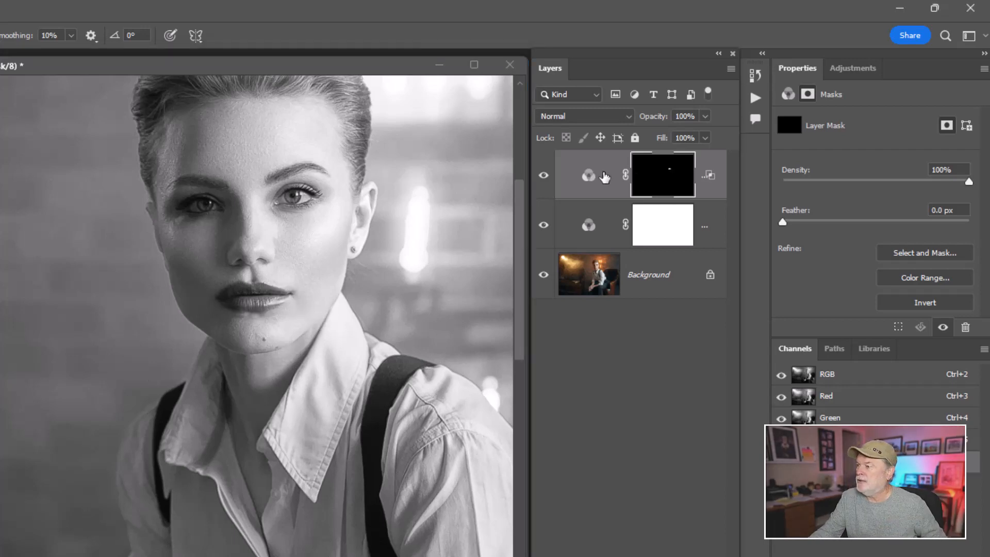
click(544, 175)
click(544, 175)
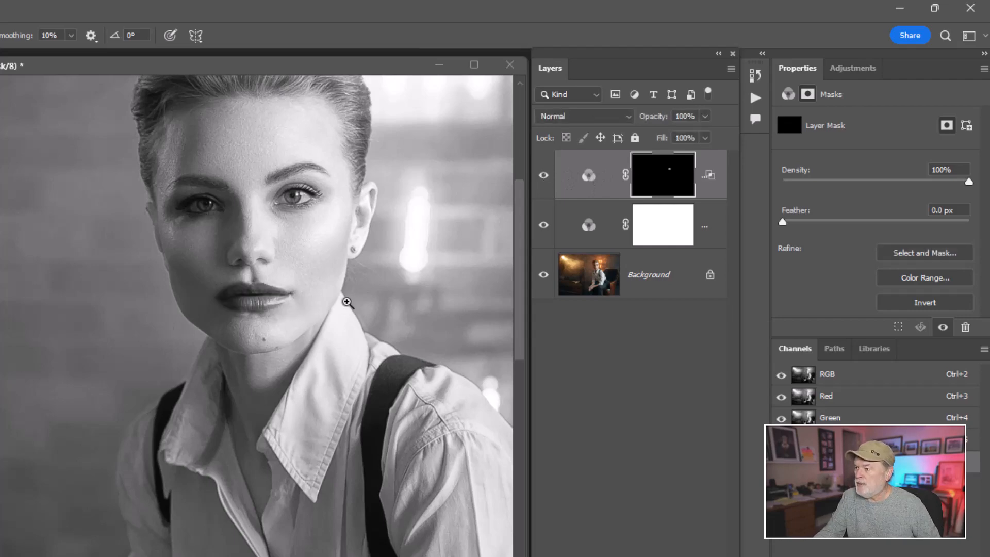
- Reduce the upper Channel Mixer layer's opacity to 63% and compare the lips with the layer hidden and shown
drag(345, 303, 276, 329)
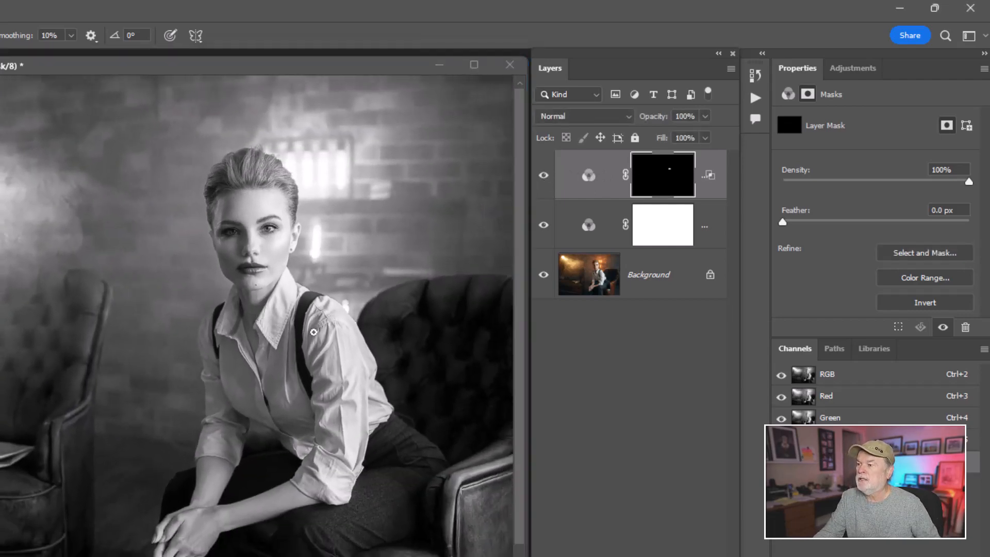
click(591, 179)
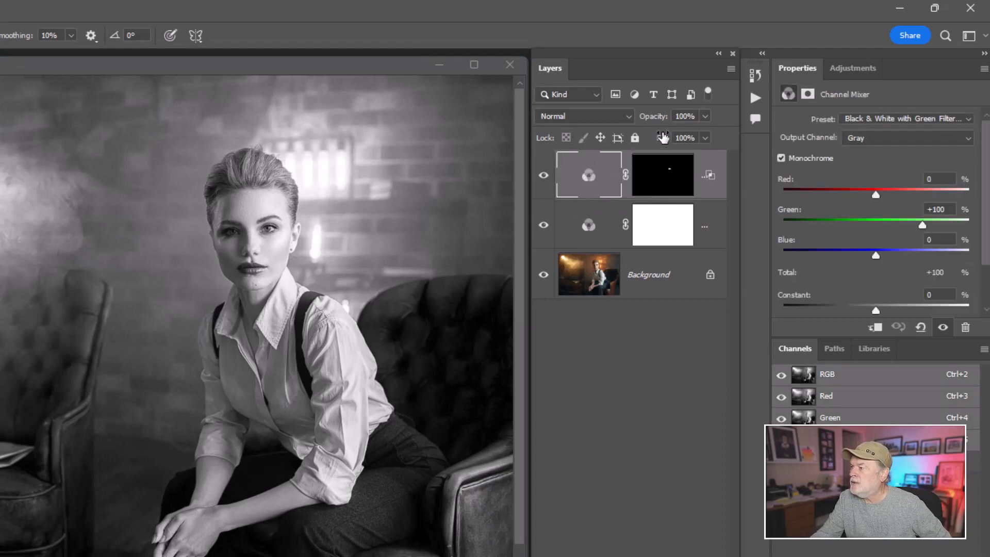
drag(654, 118, 649, 122)
click(544, 175)
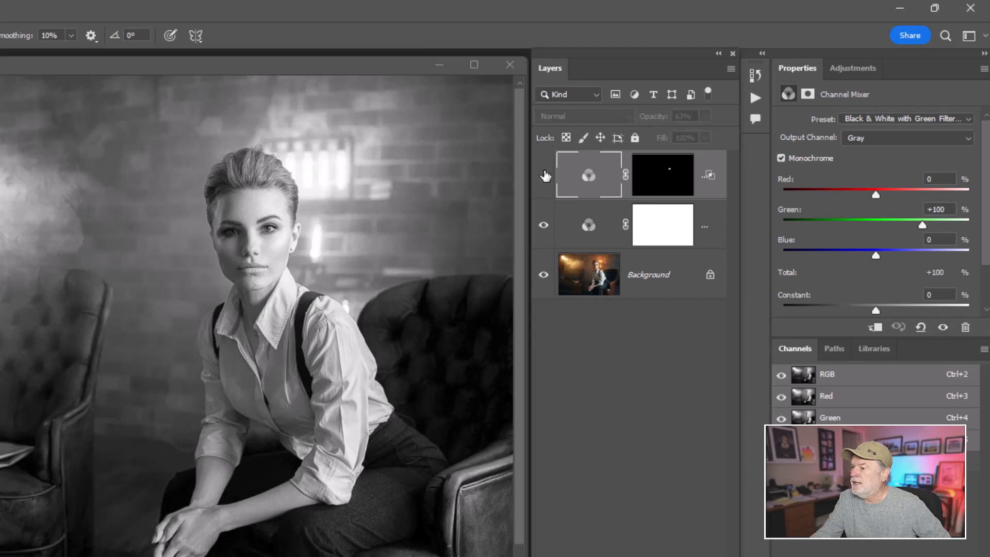
click(545, 176)
click(544, 176)
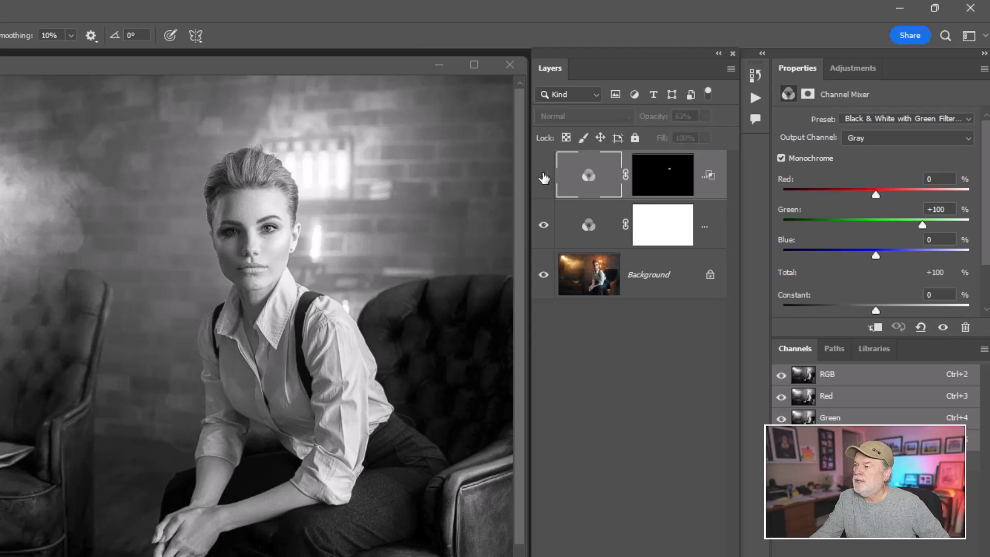
click(544, 176)
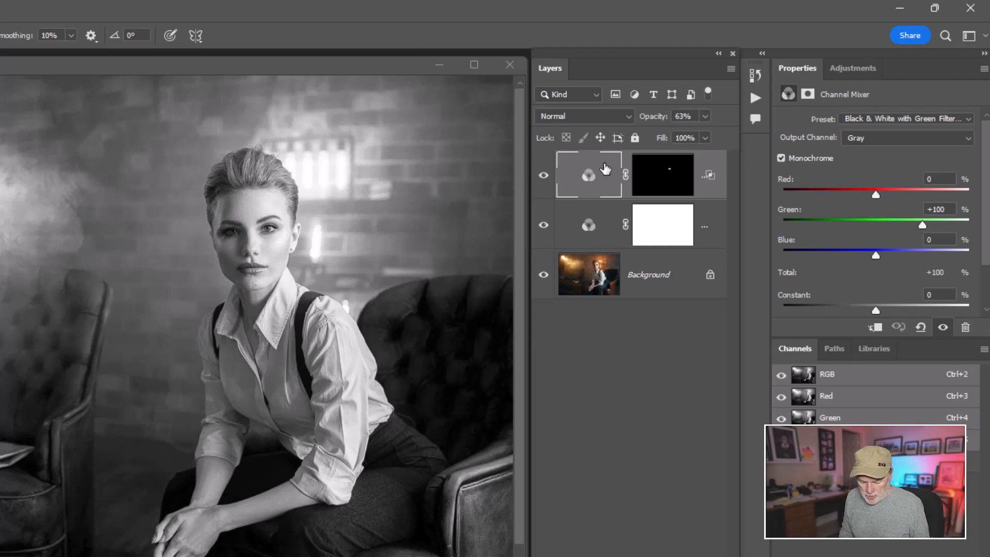
- Stamp all visible layers into a new layer at the top of the stack and set its blend mode to Multiply
key(ctrl+shift+alt+e)
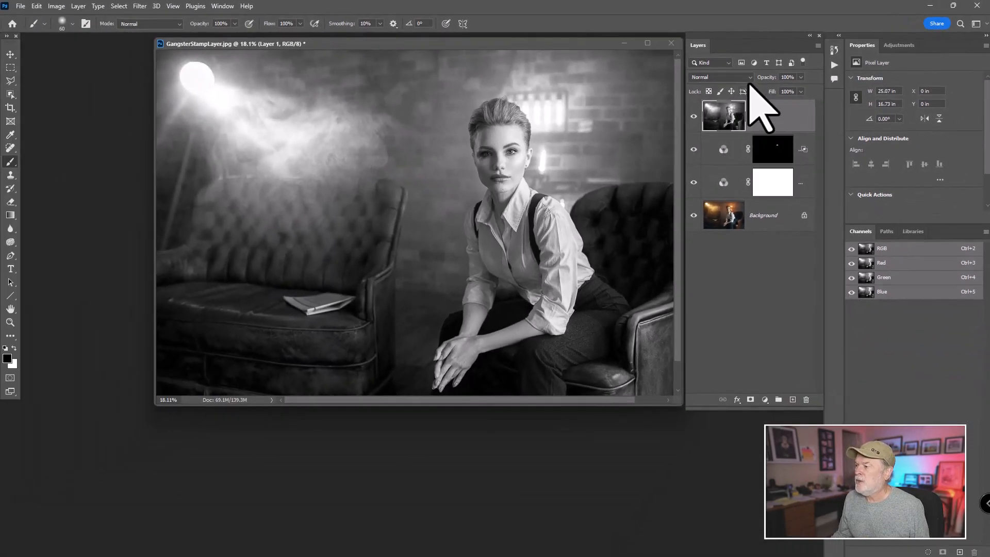
click(627, 116)
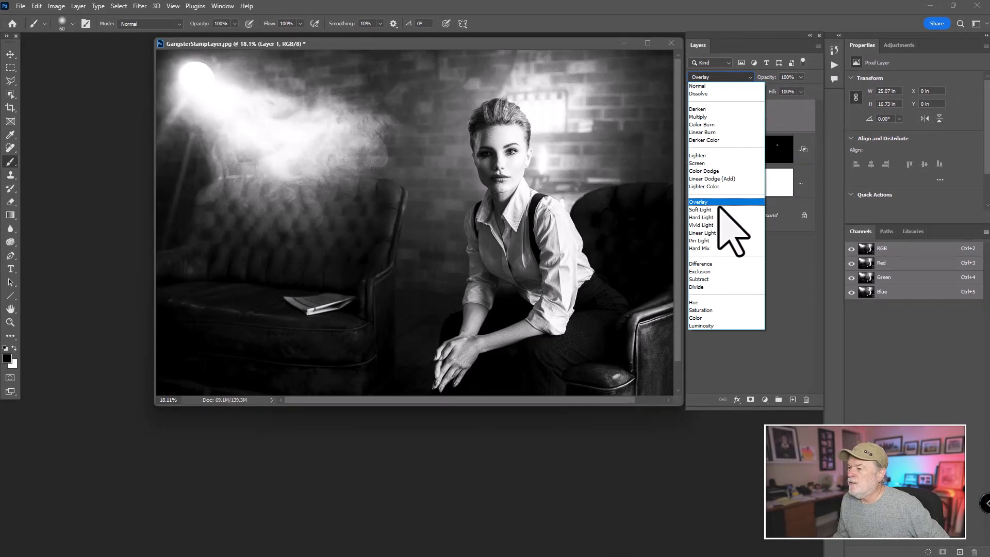
click(717, 118)
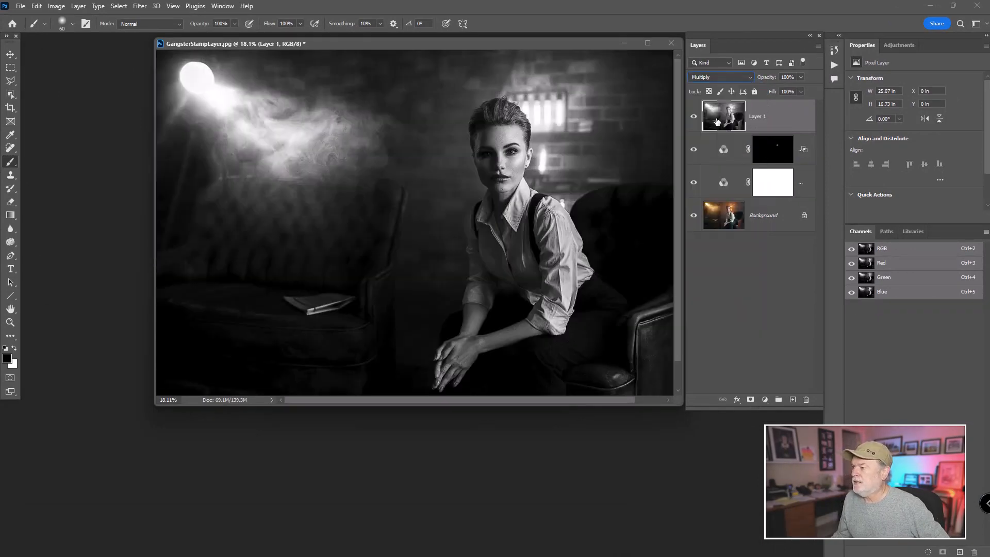
- Add a white layer mask to the stamped Multiply layer
click(750, 399)
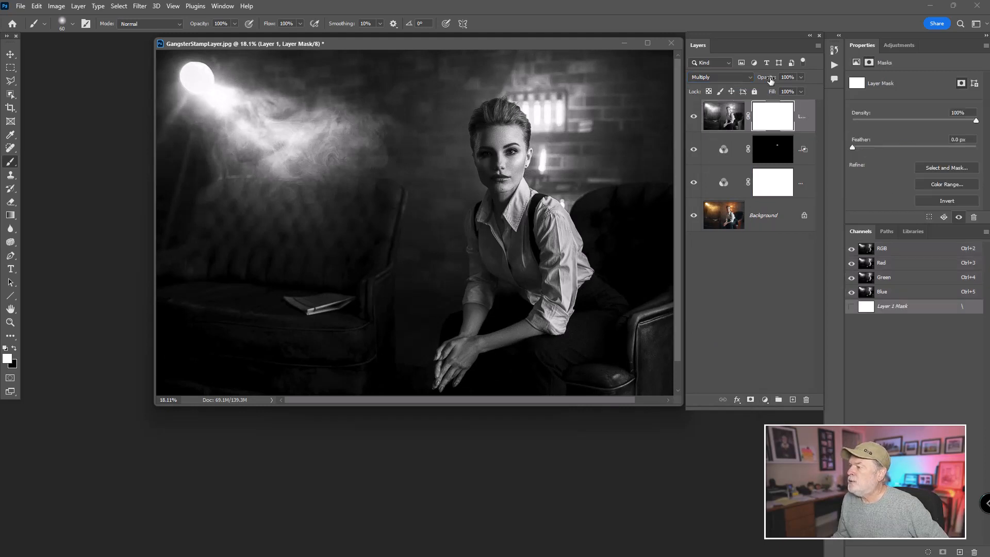
- Reduce the Multiply layer's opacity to 60% and paint black on its mask over the woman and the sofa, using a 1200 px brush at 30% opacity
drag(765, 80, 767, 80)
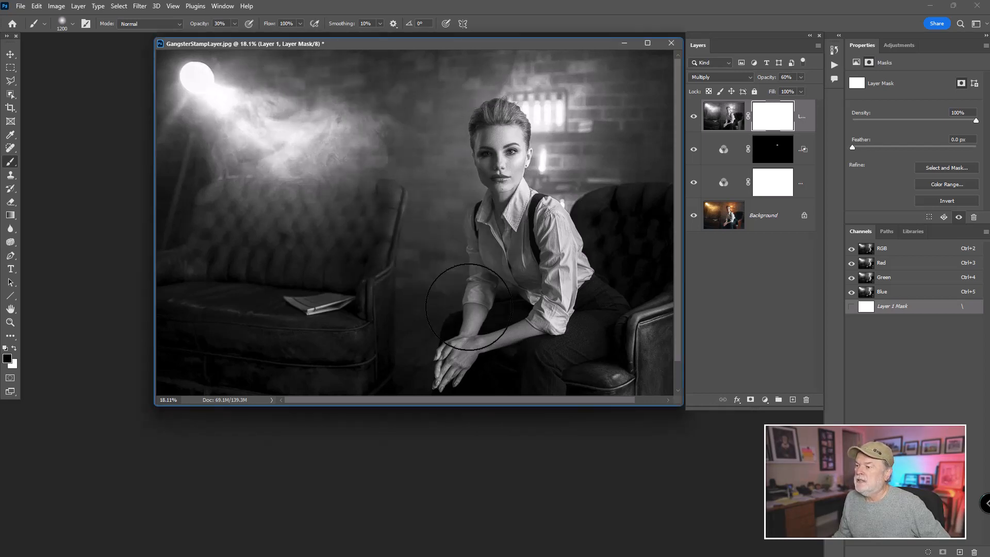
drag(468, 307, 466, 304)
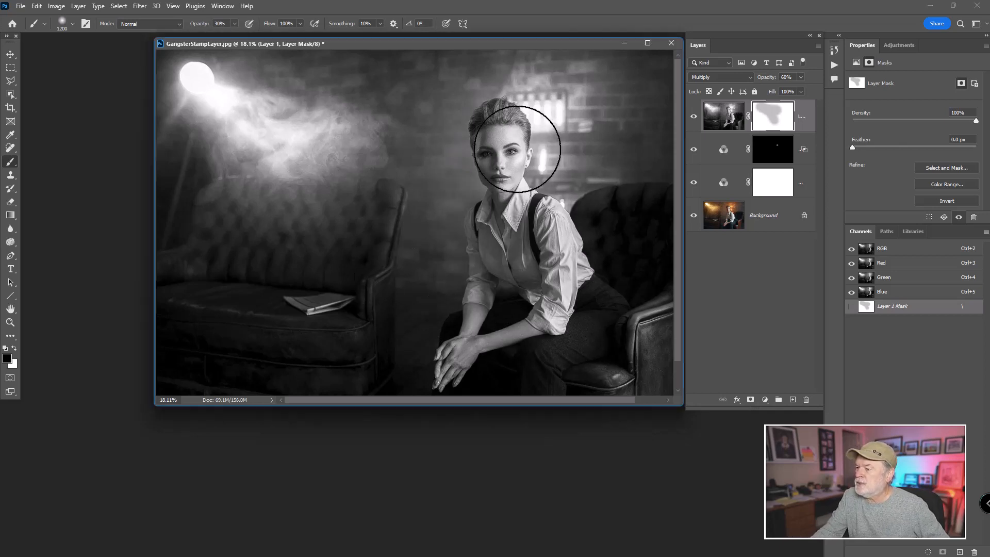
drag(517, 149, 516, 153)
mouse_move(282, 281)
mouse_down()
mouse_move(270, 254)
mouse_move(276, 264)
mouse_up()
mouse_move(299, 279)
mouse_down()
mouse_move(276, 299)
mouse_move(293, 310)
mouse_move(275, 310)
mouse_move(305, 312)
mouse_up()
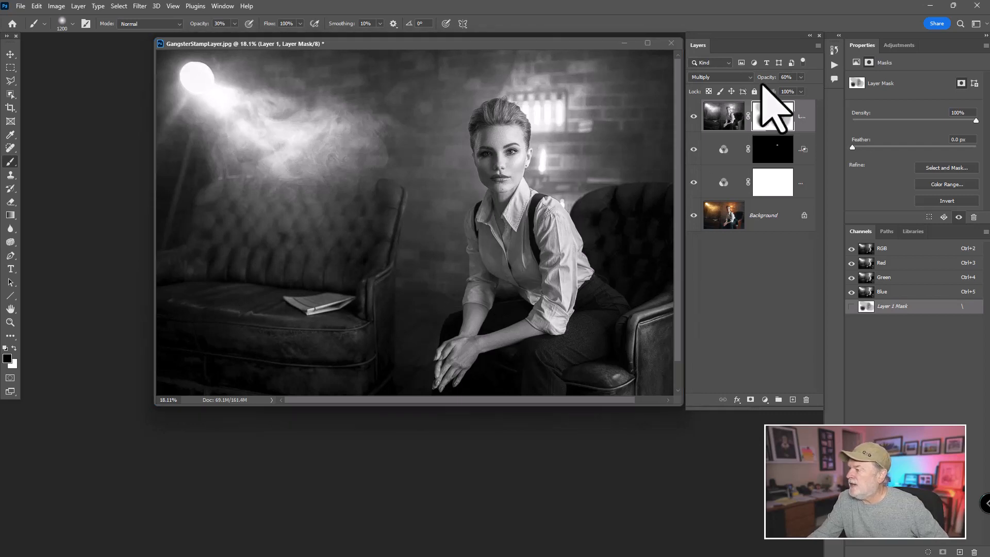
- Raise the Multiply layer's opacity to 100% and paint more black on its mask over the woman, armchair and sofa with a 600 px brush
drag(767, 78, 821, 84)
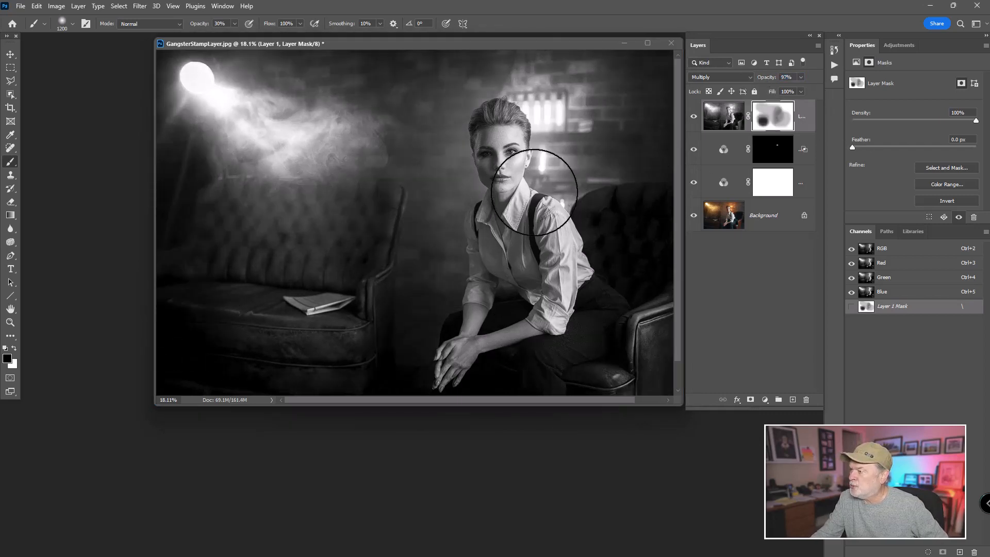
drag(762, 78, 766, 79)
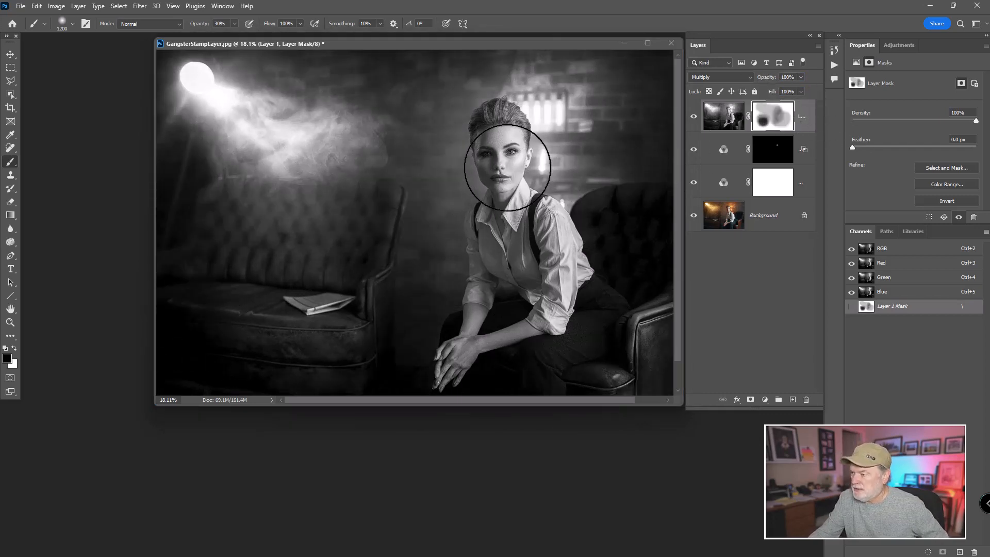
key(bracketleft)
key(bracketleft)
key(bracketleft)
key(bracketleft)
key(bracketleft)
key(bracketleft)
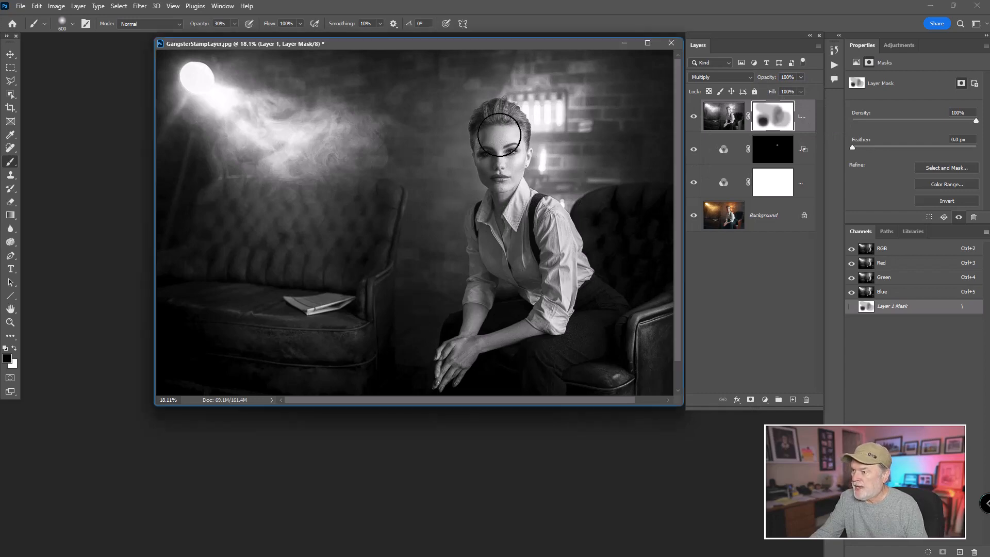
drag(497, 137, 503, 250)
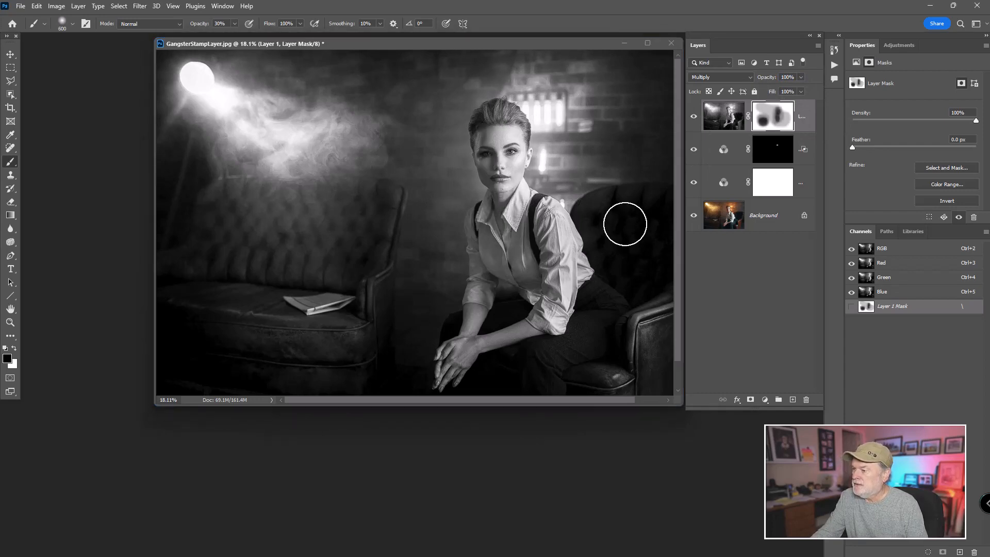
mouse_move(625, 224)
mouse_down()
mouse_move(628, 319)
mouse_move(613, 336)
mouse_move(617, 321)
mouse_move(543, 349)
mouse_move(643, 331)
mouse_up()
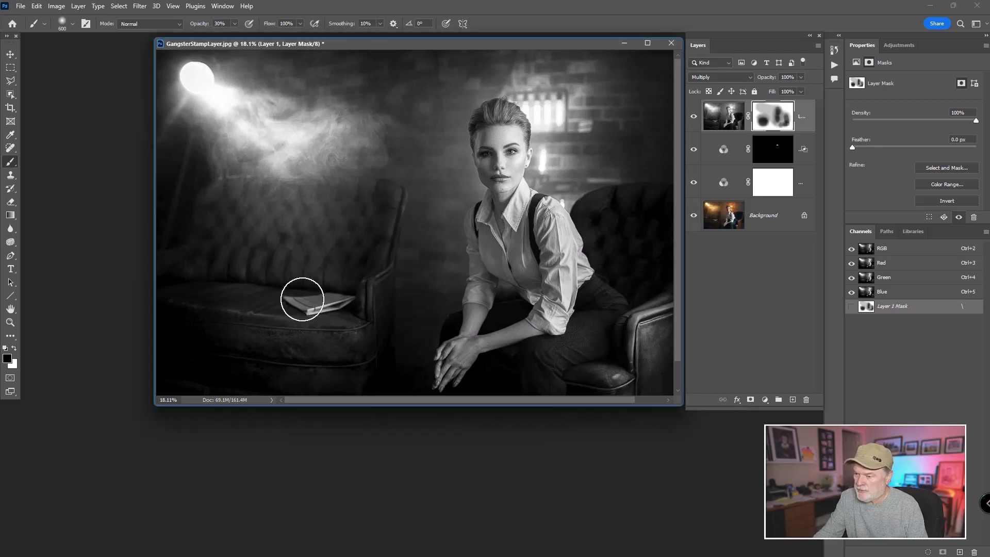
drag(283, 212, 222, 216)
drag(242, 337, 262, 347)
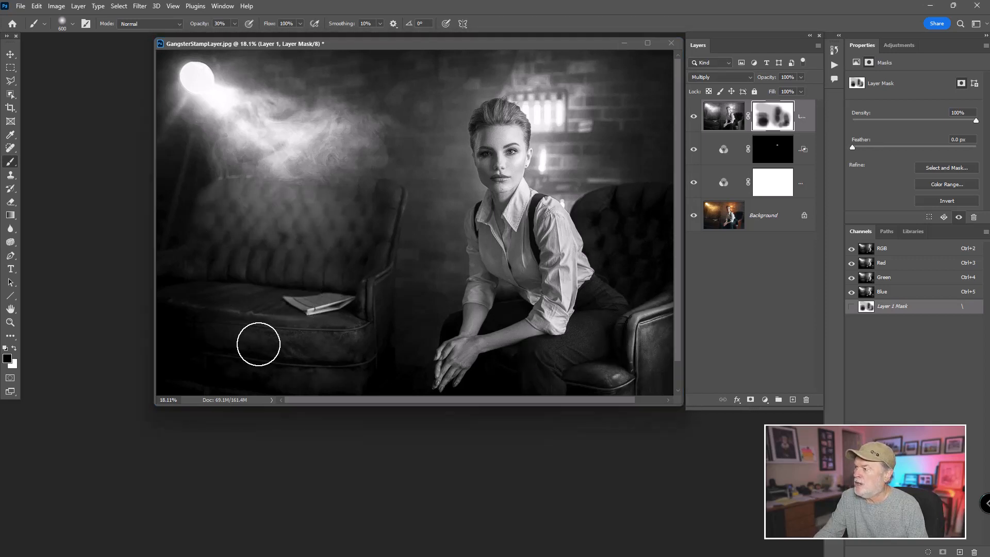
drag(491, 139, 500, 214)
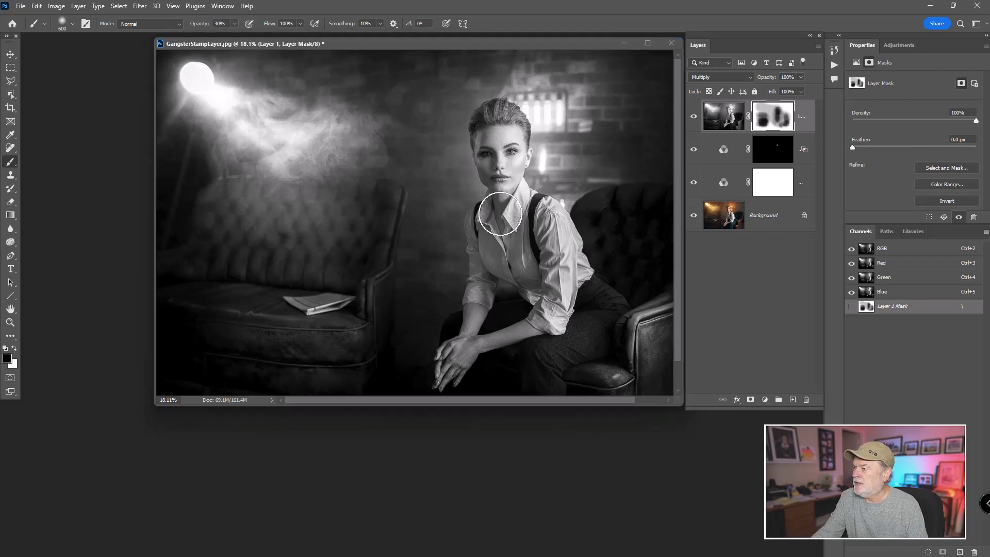
- Compare the image with the Multiply layer's mask disabled and enabled
shift+click(767, 116)
shift+click(766, 118)
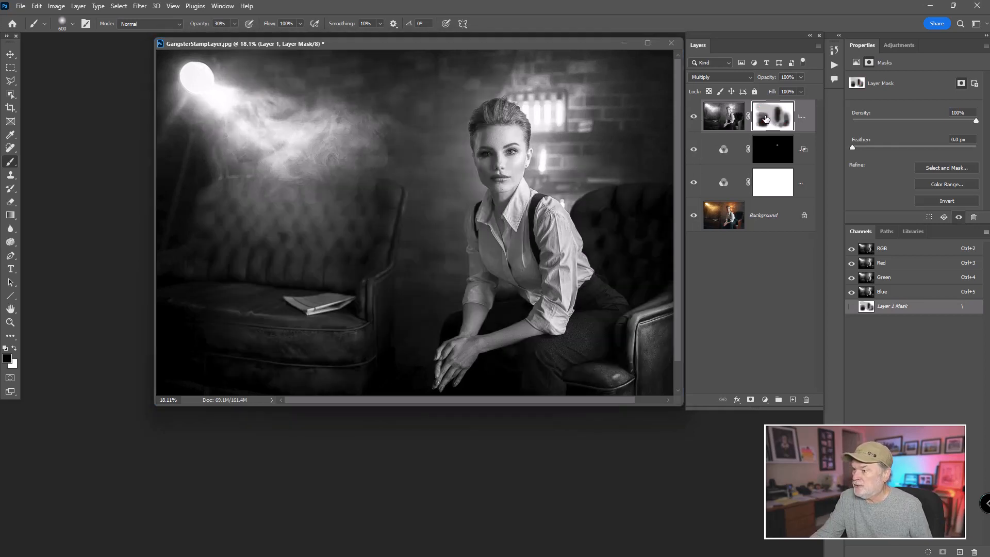
shift+click(766, 119)
shift+click(766, 120)
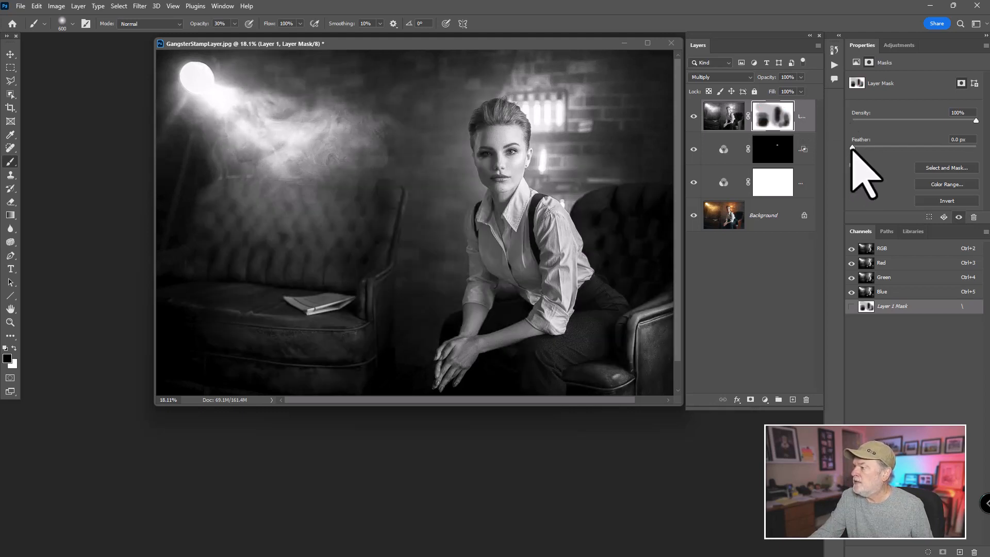
- Feather the Multiply layer's mask by 195.8 px and check the result with the mask disabled and enabled
drag(852, 147, 952, 148)
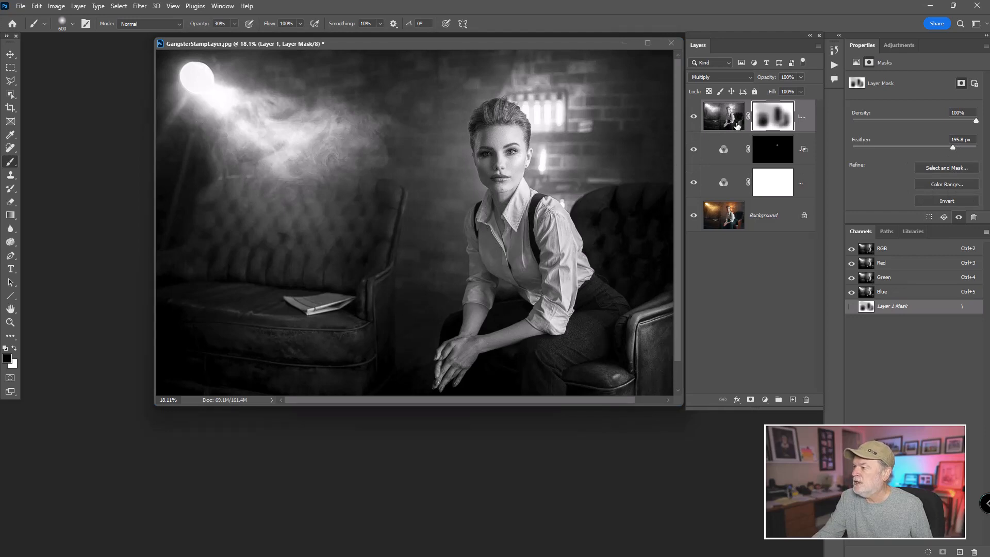
shift+click(766, 118)
shift+click(766, 118)
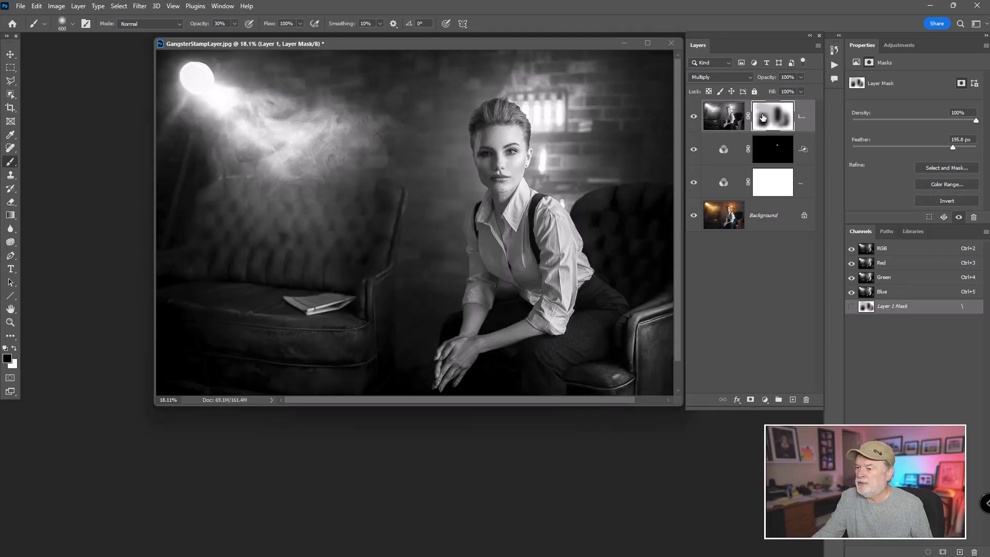
shift+click(762, 117)
shift+click(760, 118)
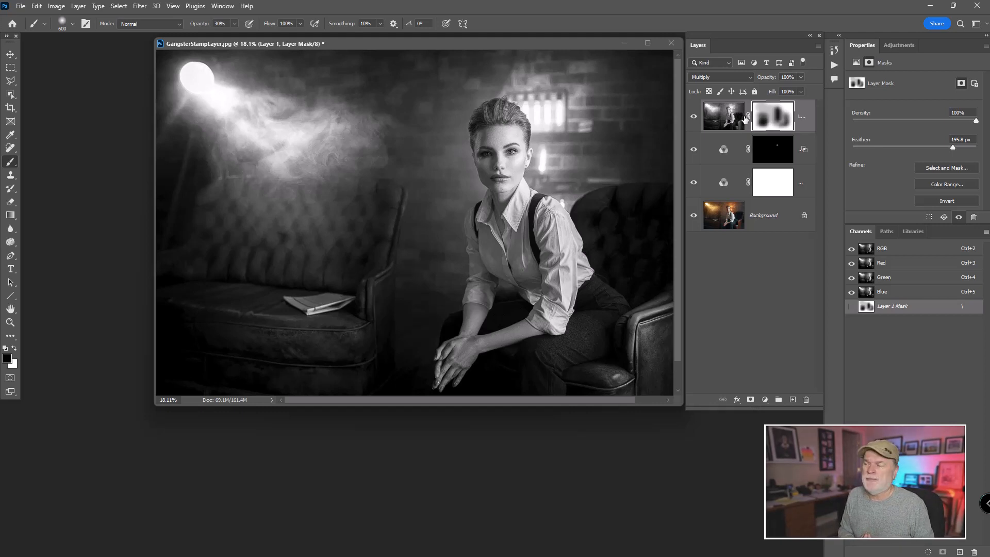
- Delete the stamped Multiply layer and both Channel Mixer layers, keeping only the Background
click(724, 150)
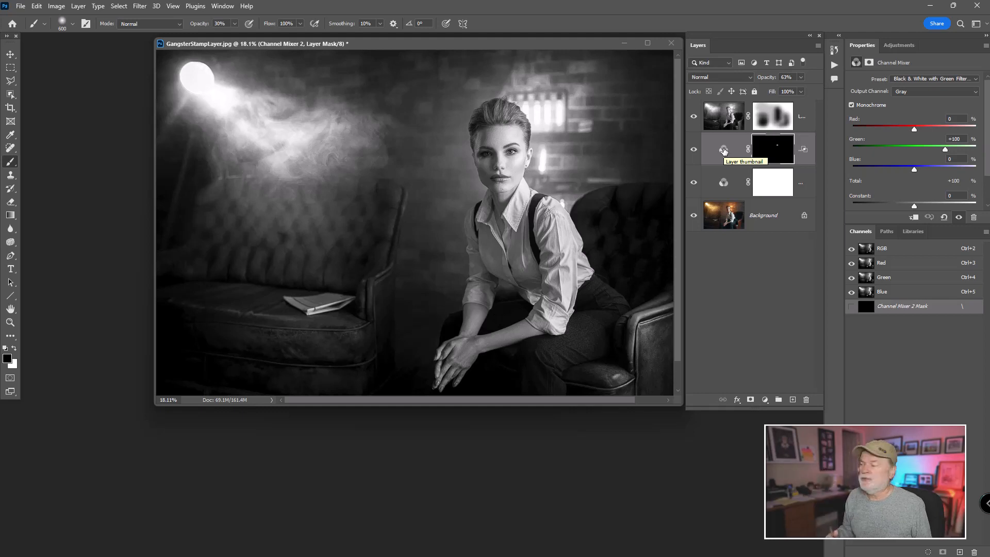
click(731, 121)
click(731, 183)
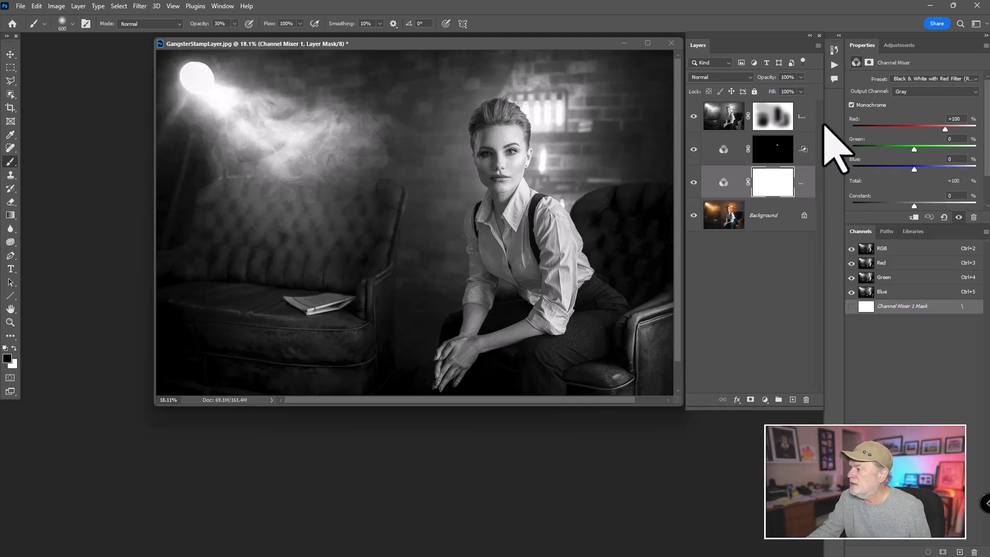
shift+click(762, 121)
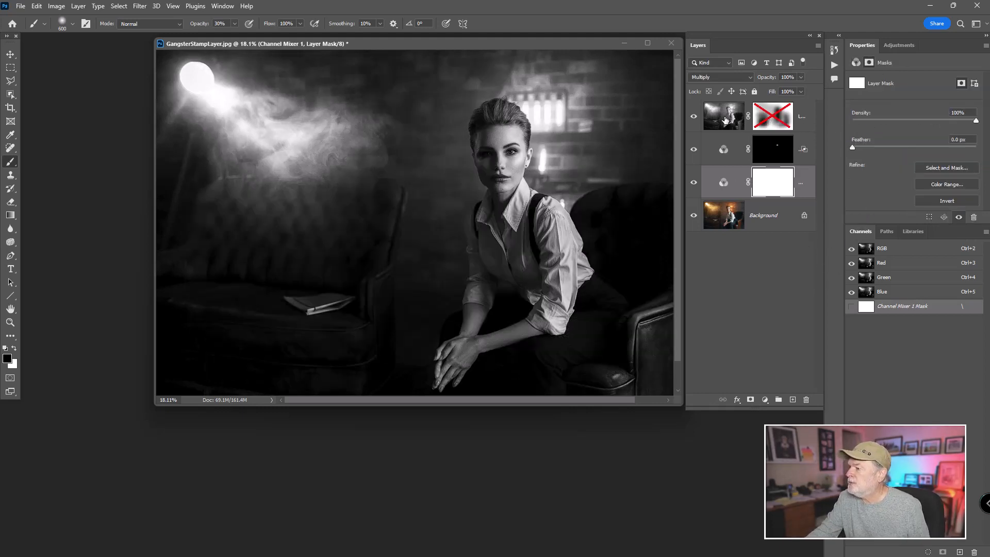
shift+click(725, 119)
click(806, 399)
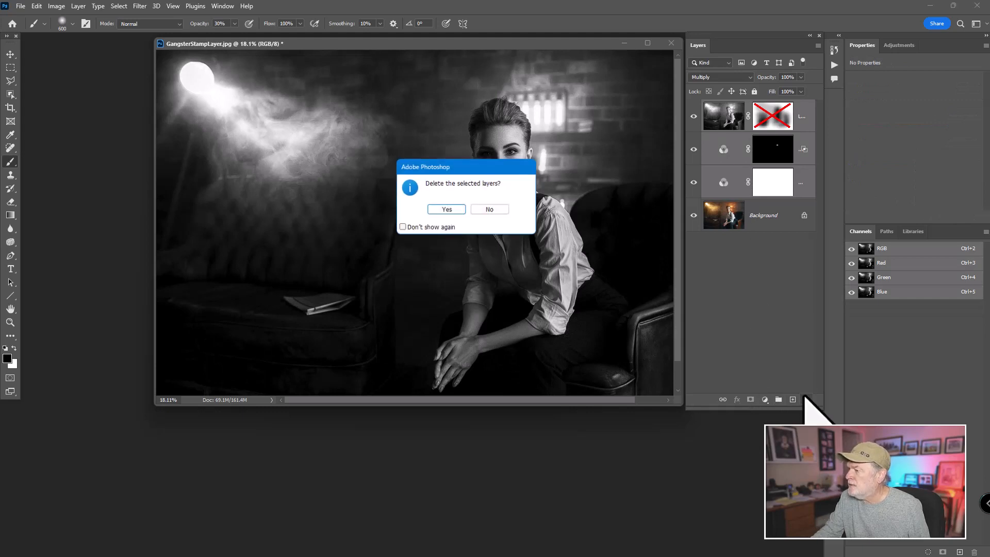
click(459, 210)
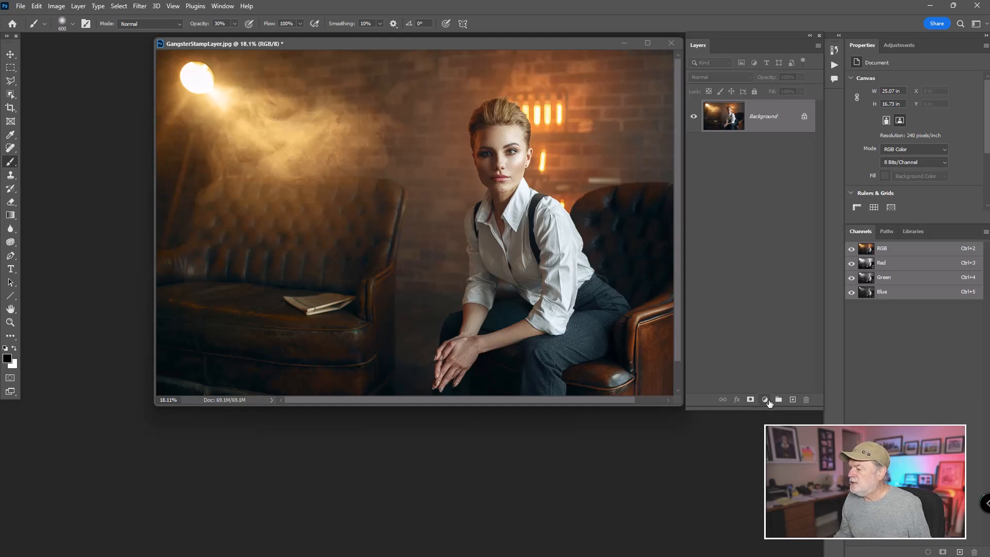
- Add a Black & White adjustment layer above the Background and set its Reds to -10
click(765, 400)
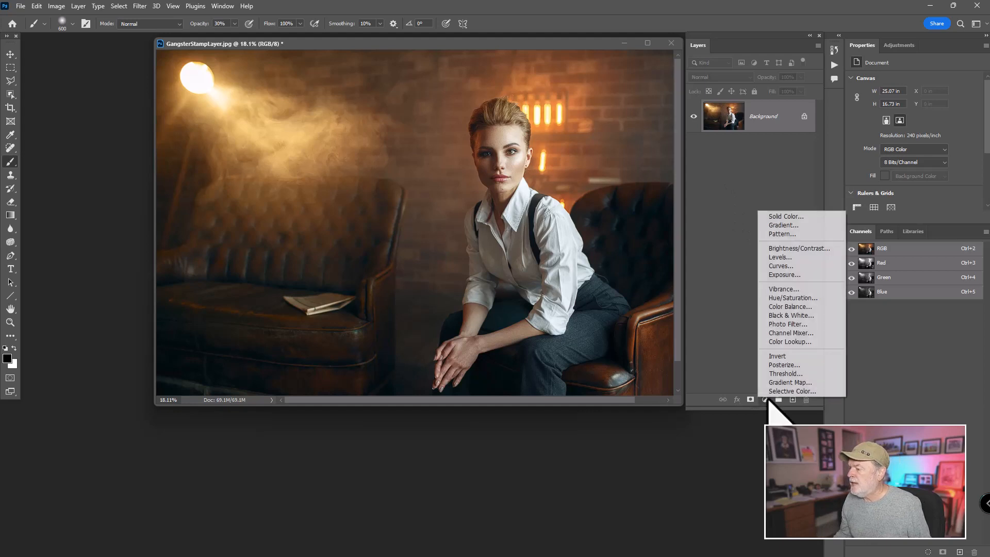
click(779, 316)
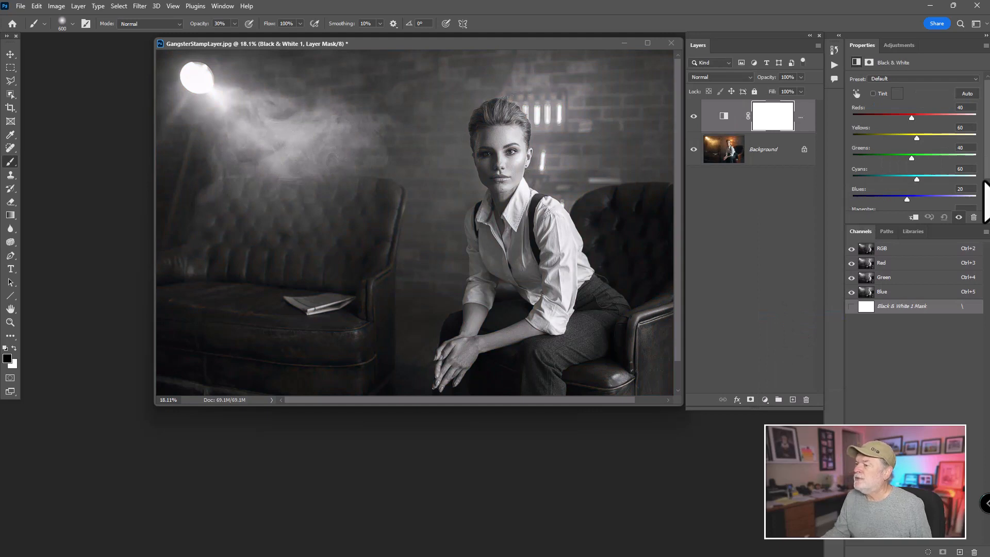
mouse_move(912, 118)
mouse_down()
mouse_move(893, 122)
mouse_move(946, 123)
mouse_move(899, 122)
mouse_up()
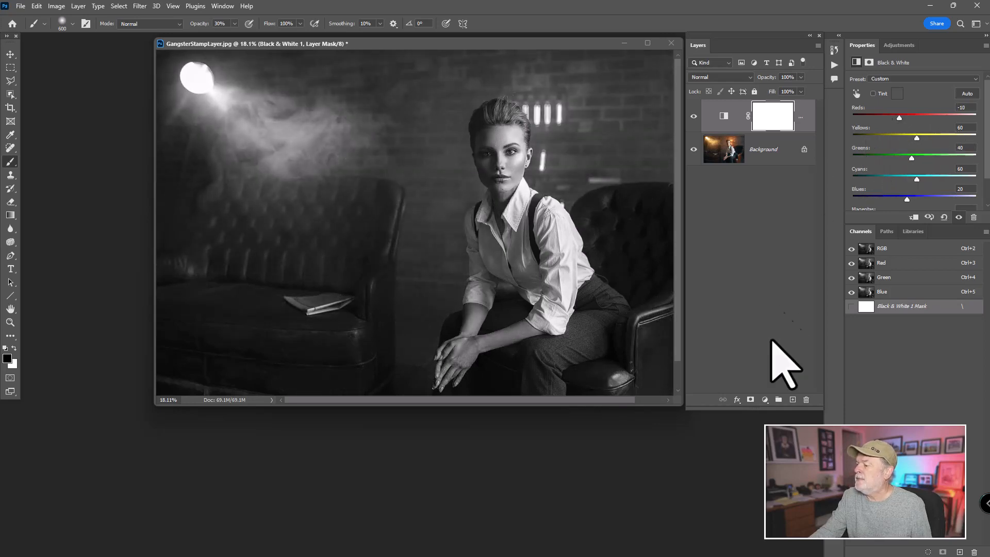
- Add a second Black & White adjustment layer on top with Reds 115, Greens 140 and Blues 144
click(765, 399)
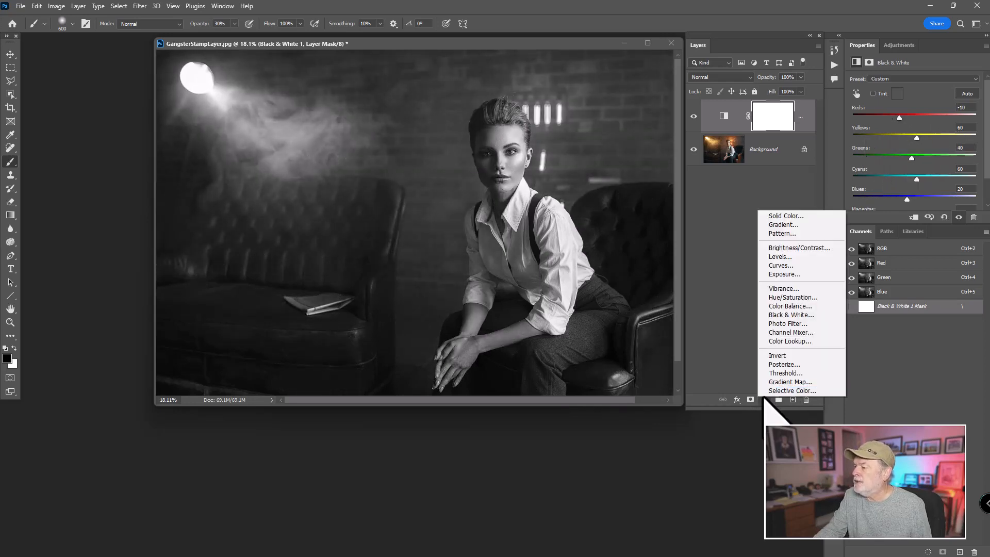
click(800, 314)
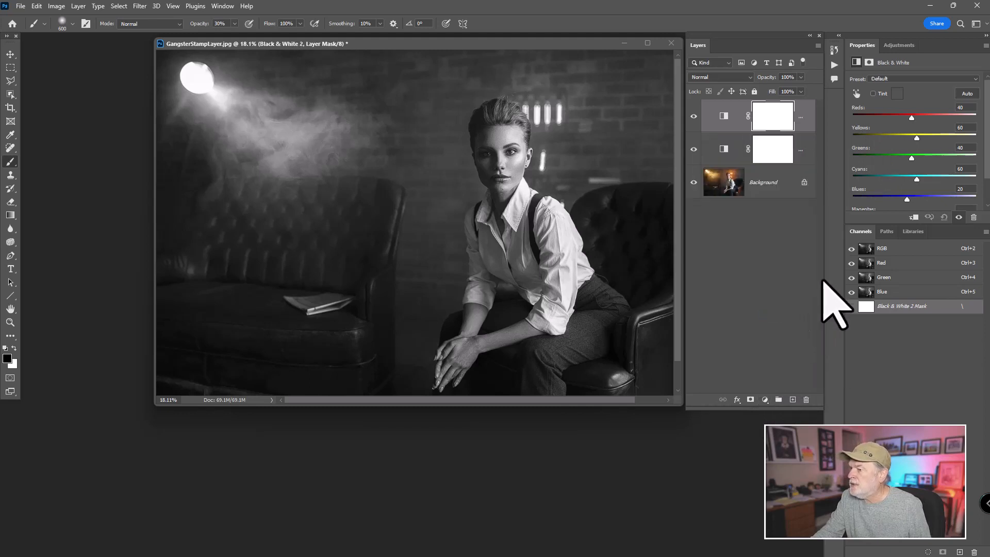
drag(912, 117, 936, 157)
drag(907, 199, 936, 197)
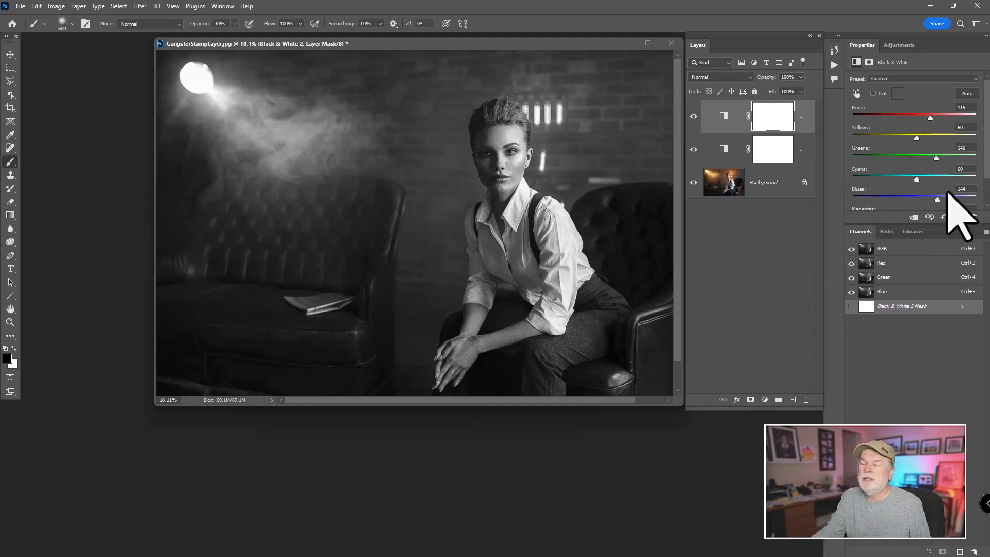
- Set the upper Black & White layer's knockout to Deep, and change its Reds to -35 and Yellows to 125
click(725, 117)
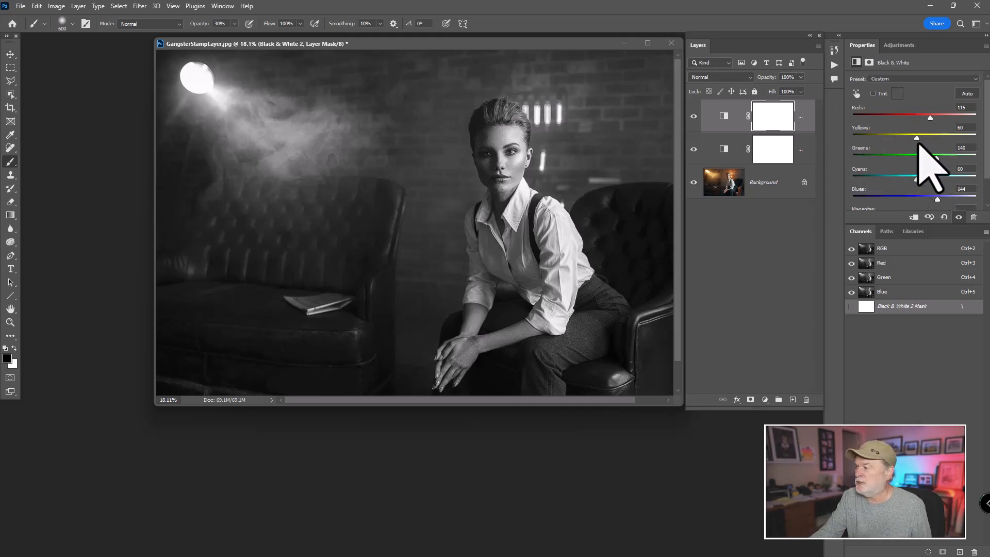
click(802, 110)
double_click(800, 111)
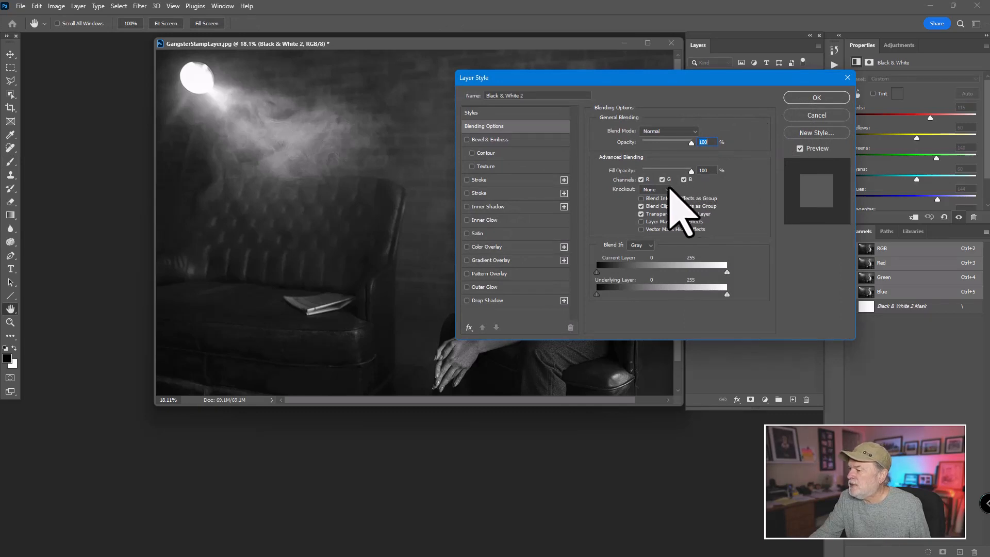
click(665, 190)
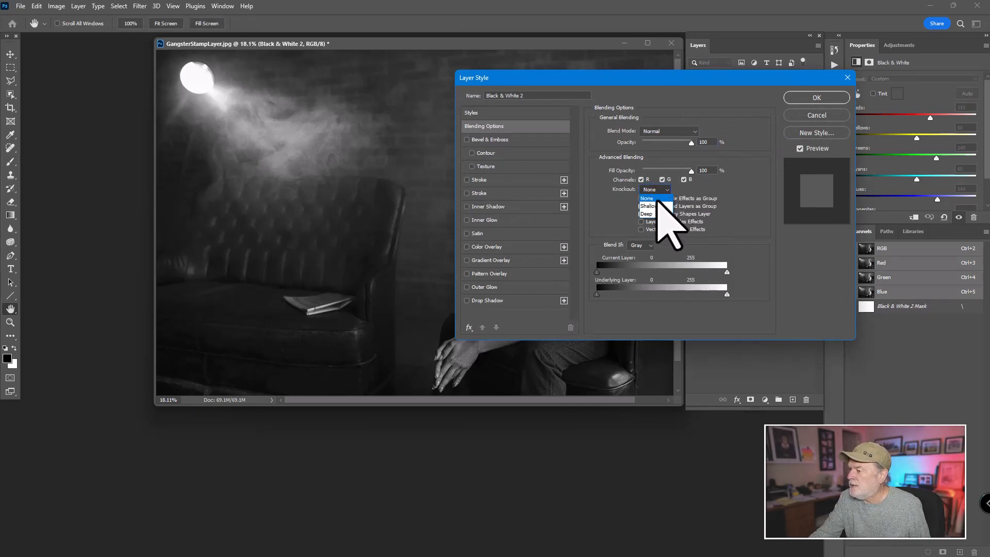
click(658, 214)
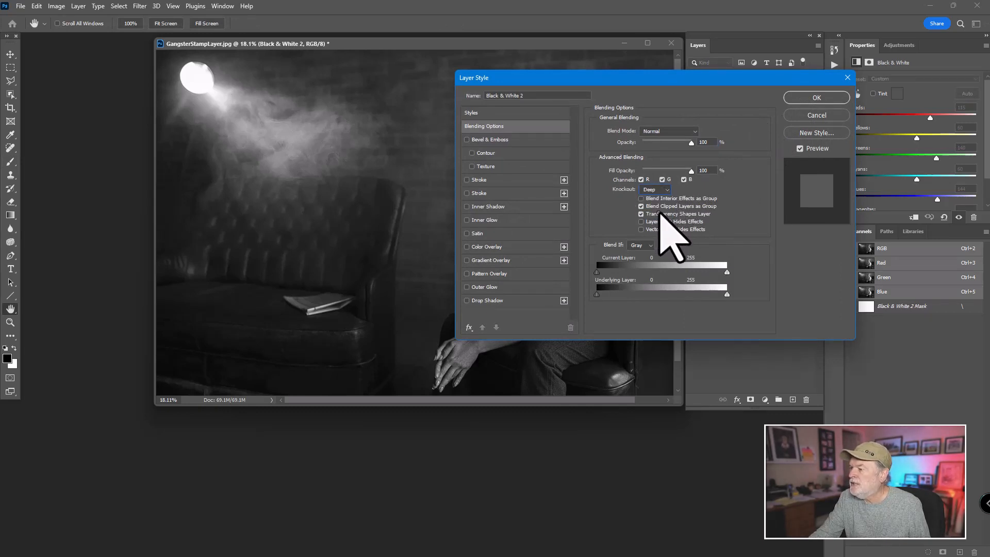
click(814, 97)
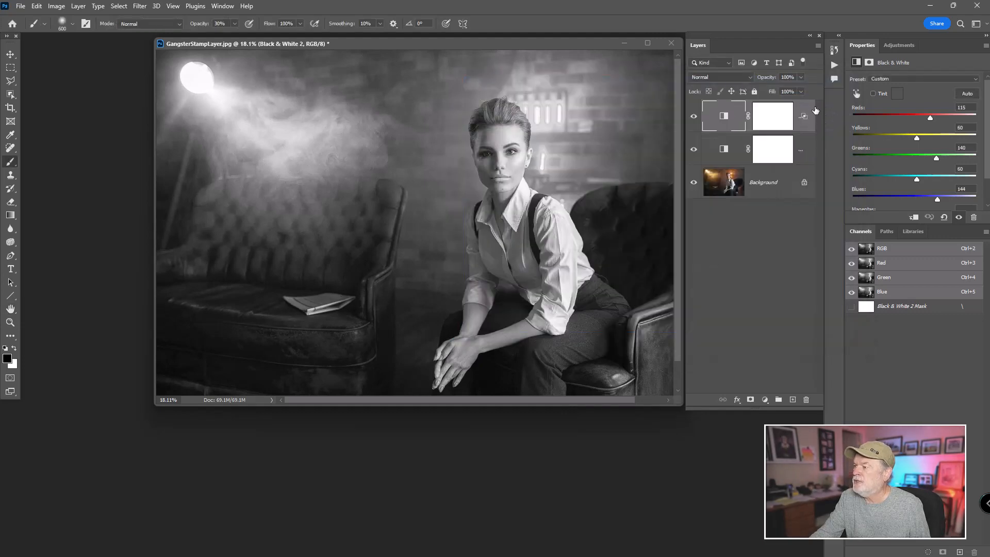
drag(930, 118, 925, 138)
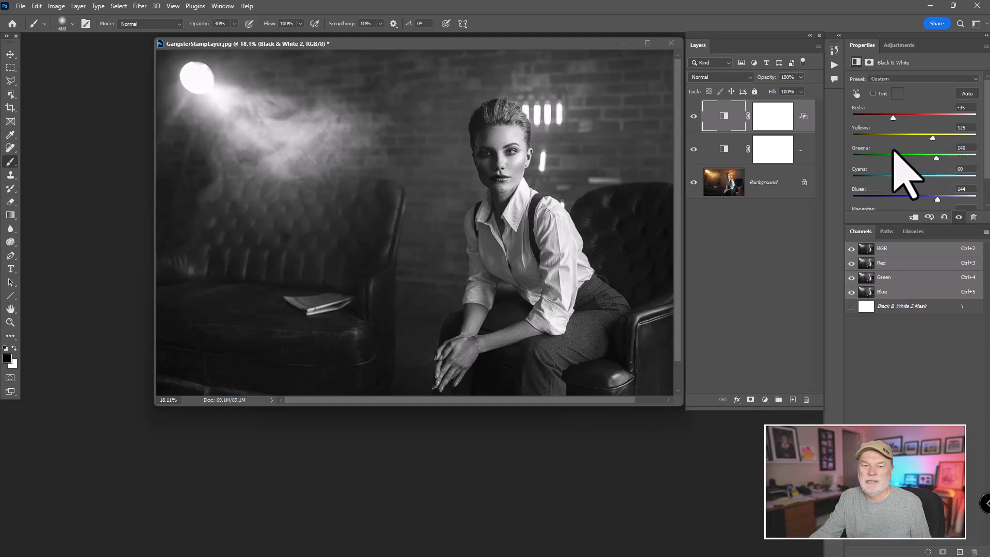